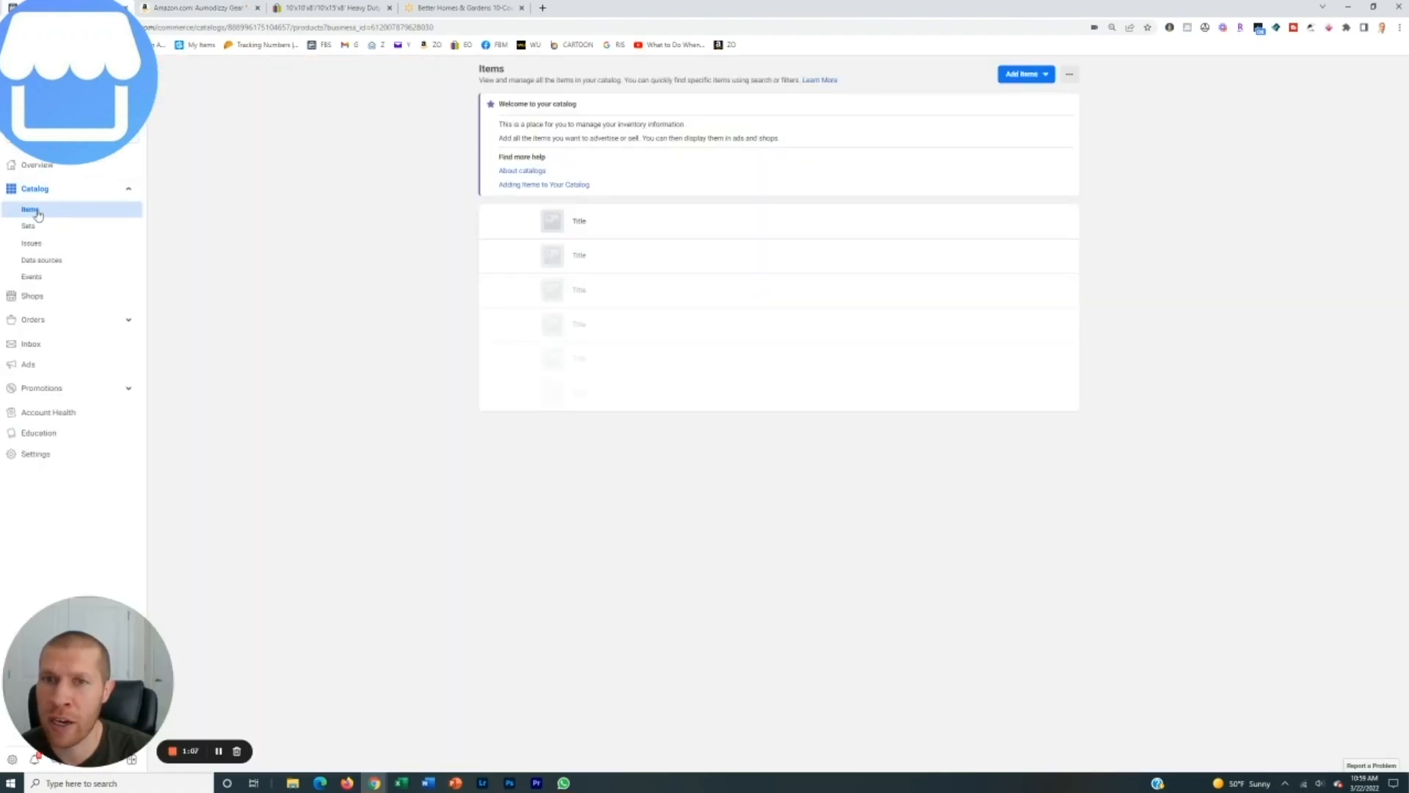
Step: Start adding one item to the catalog and load the listing extension's paste option in the item form
left_click(1020, 78)
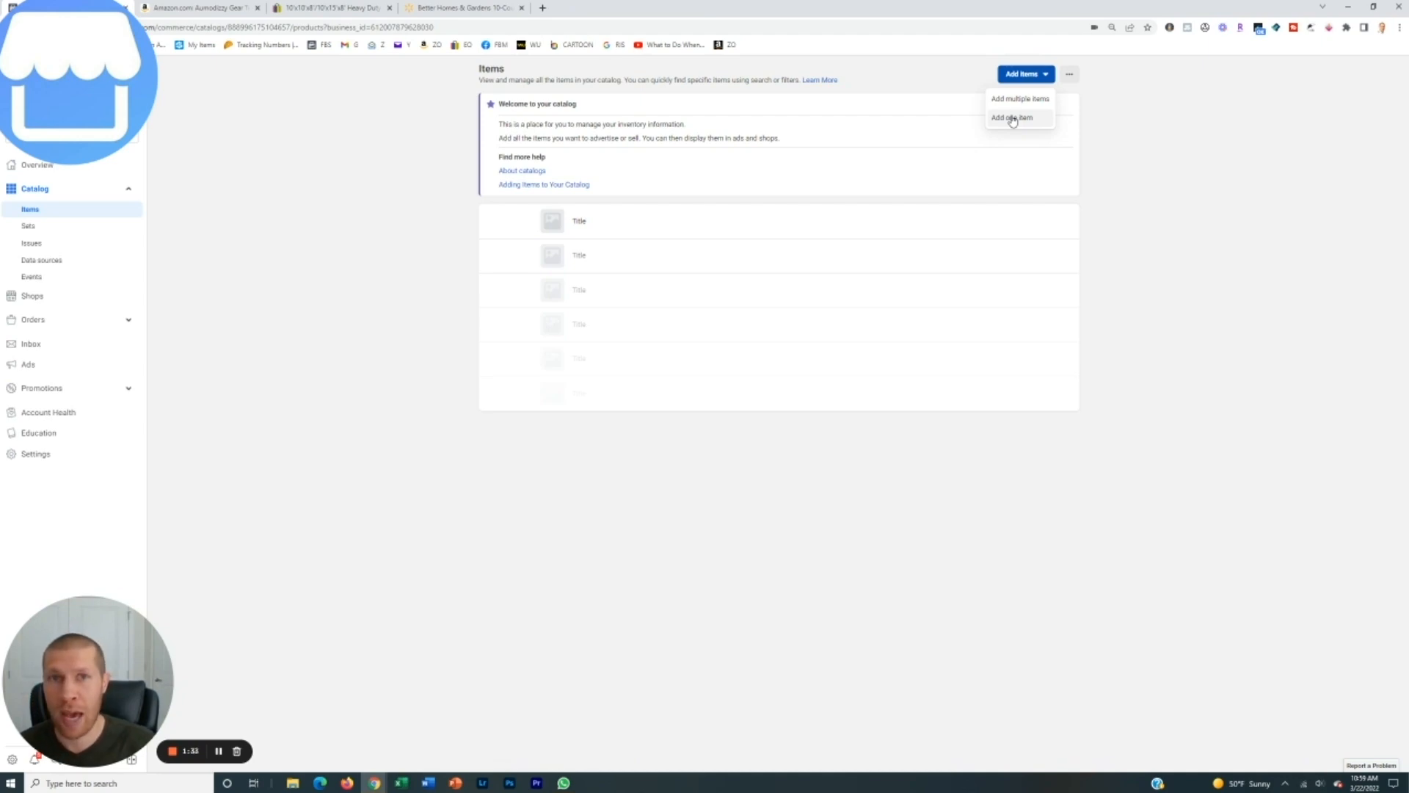
left_click(1012, 118)
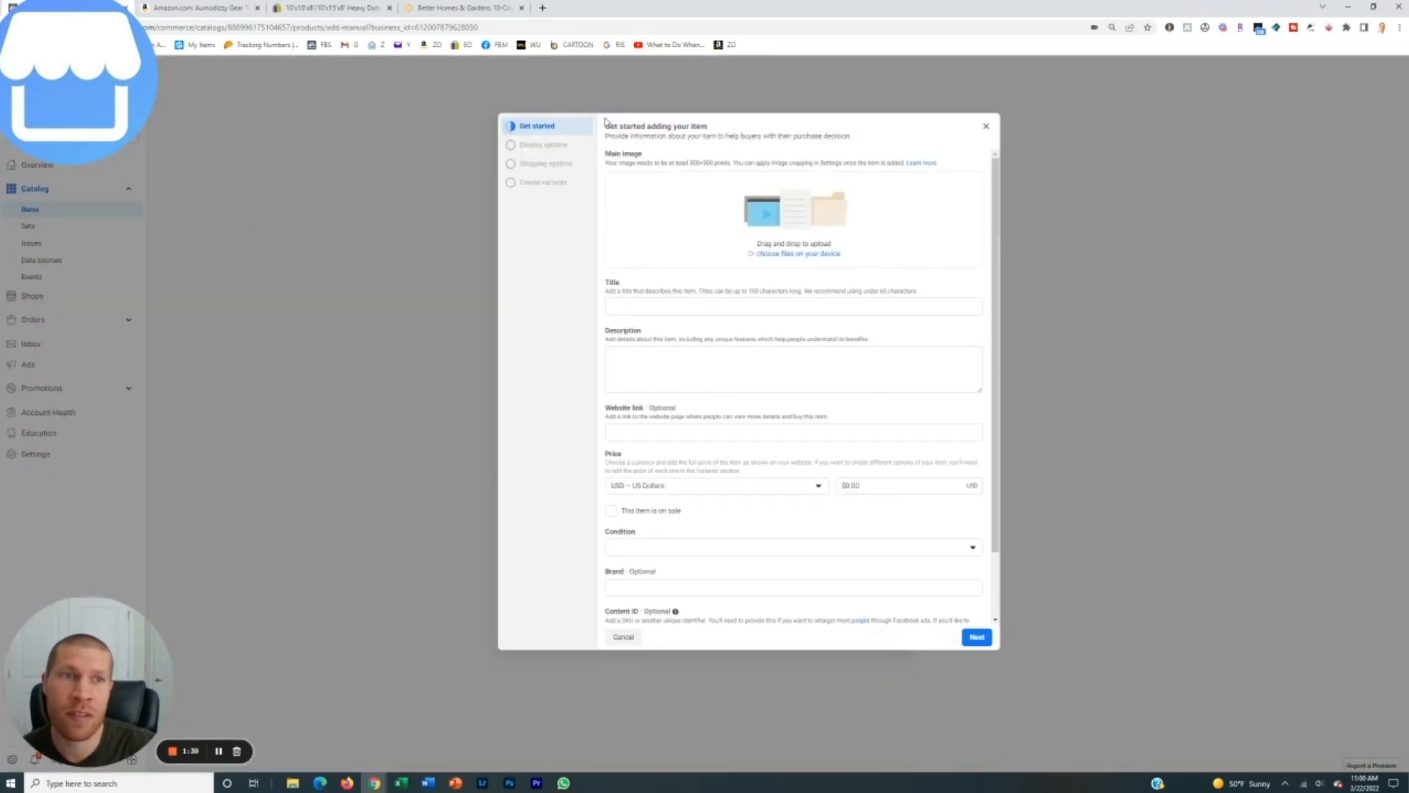
left_click(1170, 27)
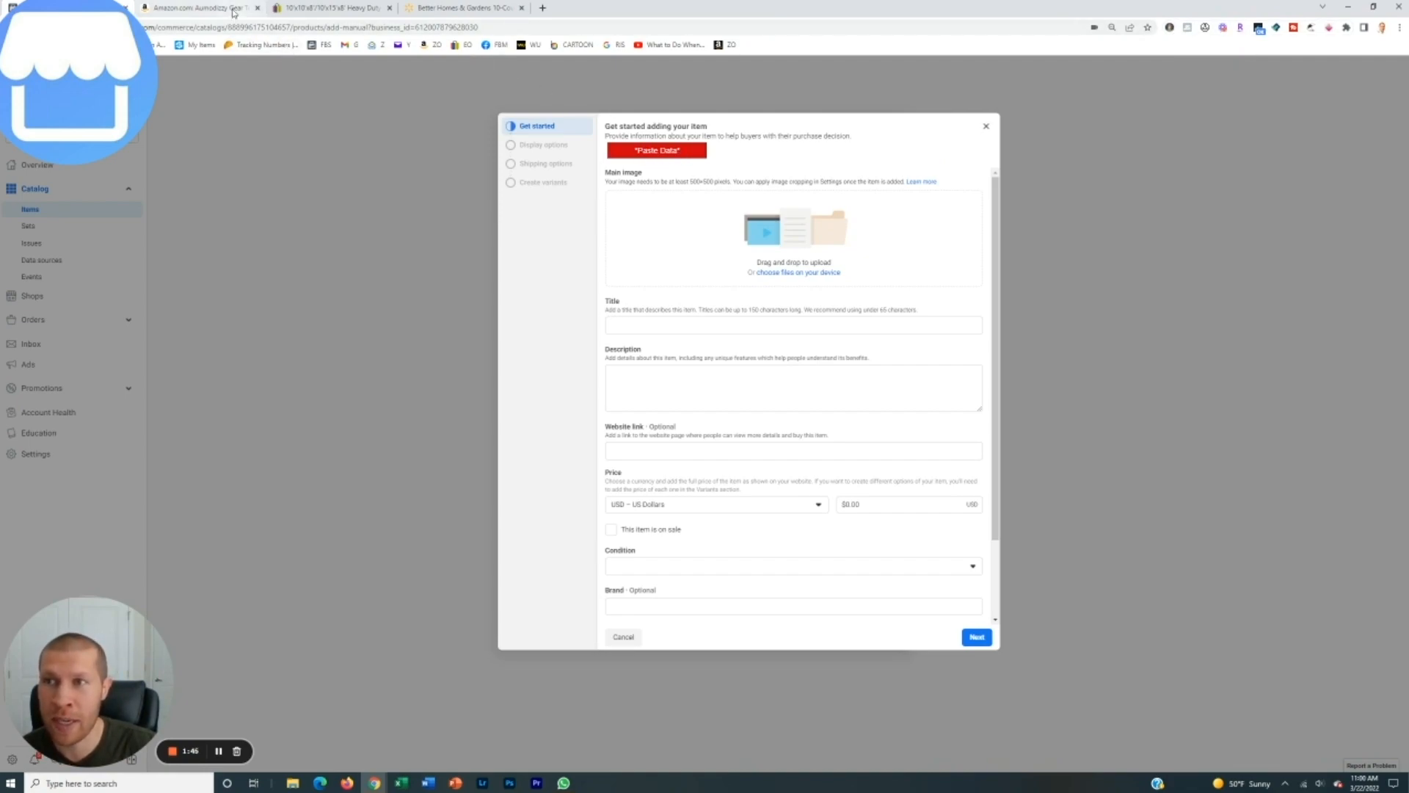
Step: Copy the Aumodizzy gear tray listing on Amazon for Facebook shop and paste its data into the new item form
left_click(234, 13)
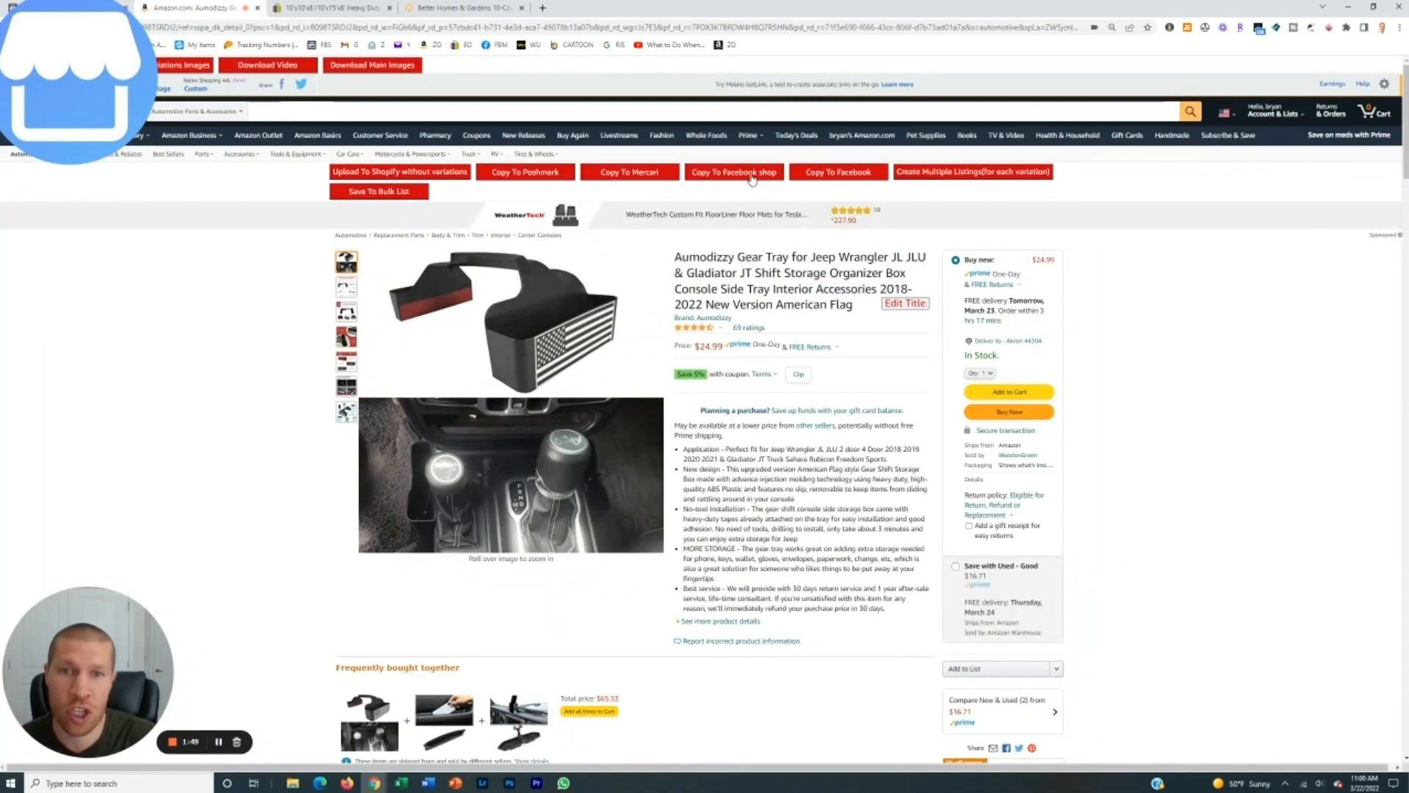
left_click(751, 179)
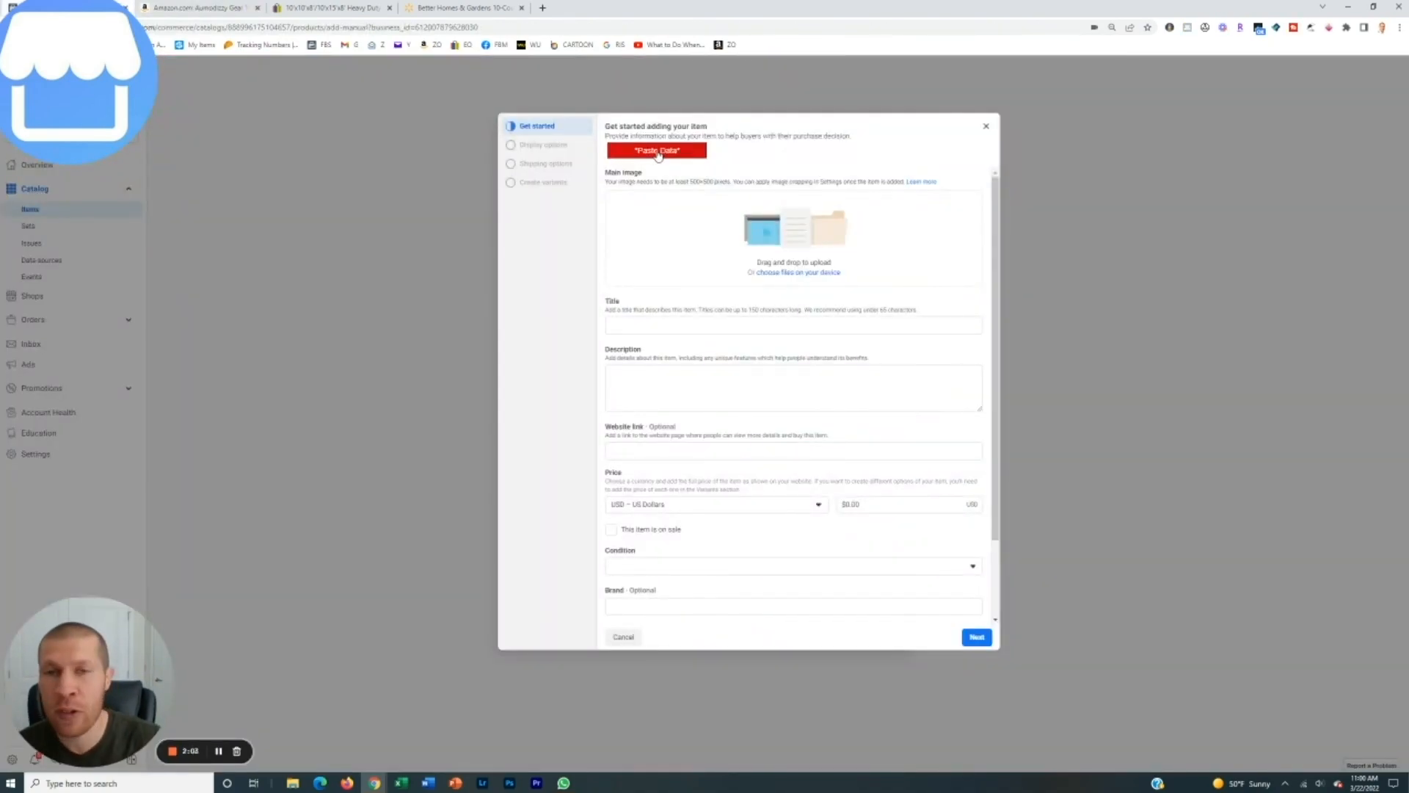
left_click(659, 151)
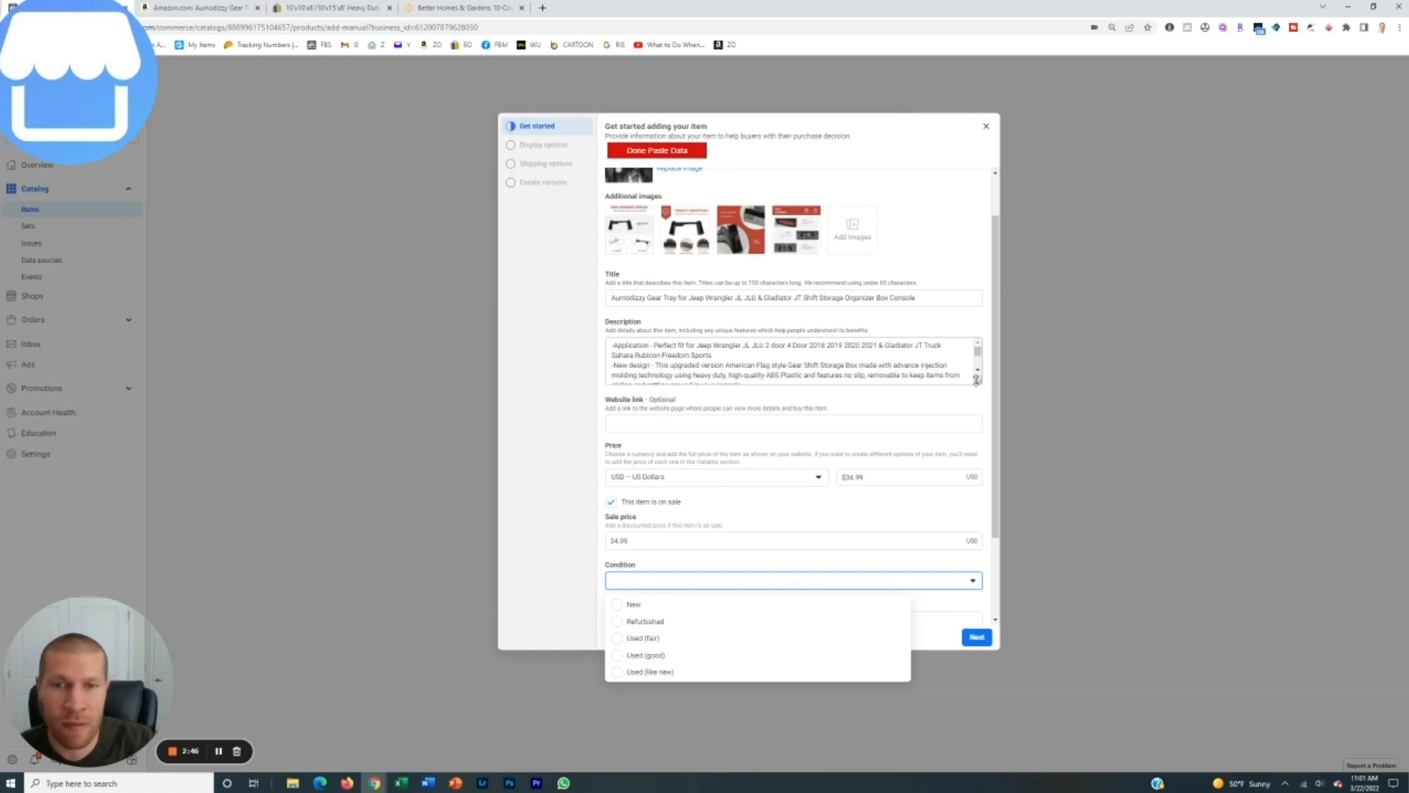
Step: Enlarge the description box, then remove the brand name "Aumodizzy" from the item title and append "Car Organizer" to it
left_click_drag(976, 379, 978, 520)
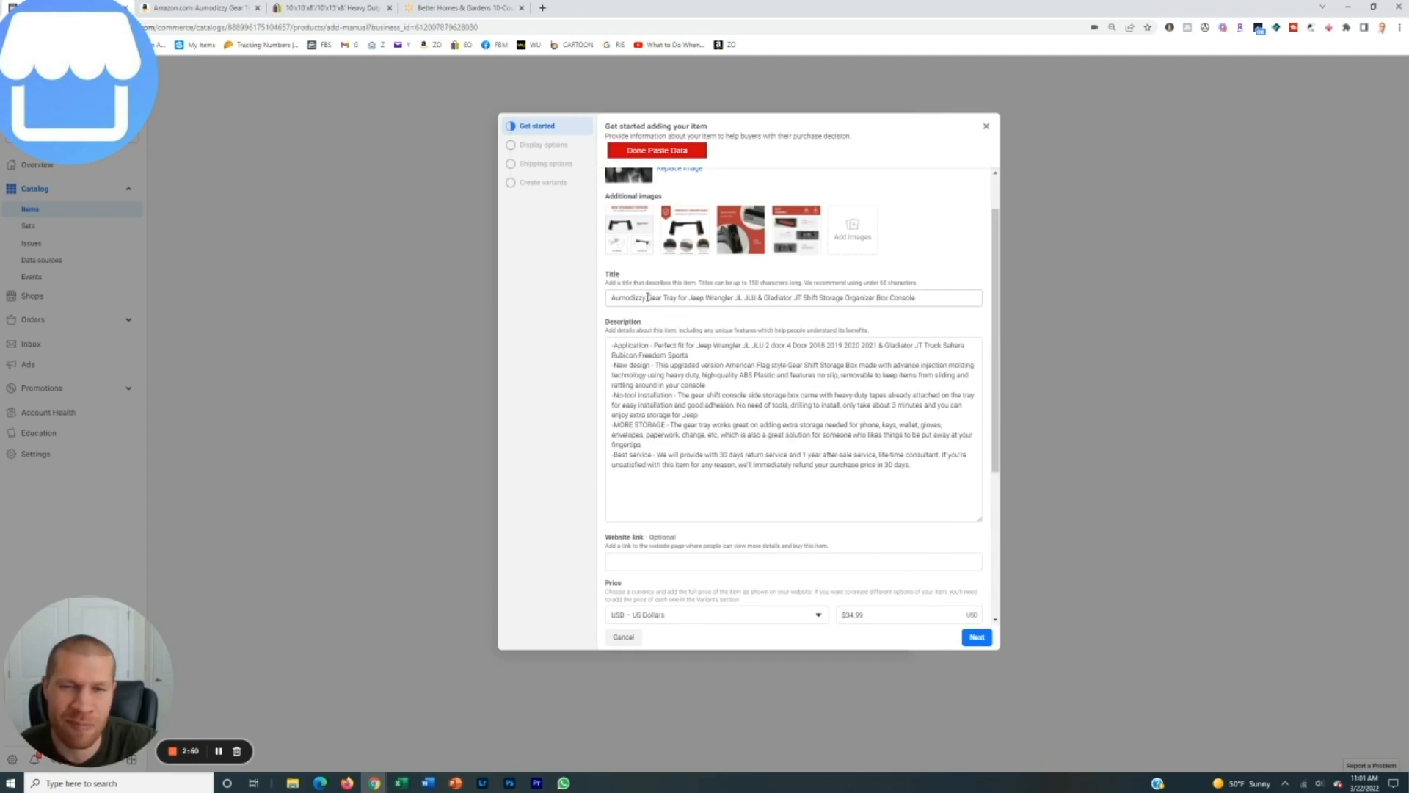
left_click_drag(647, 297, 587, 303)
key("BackSpace")
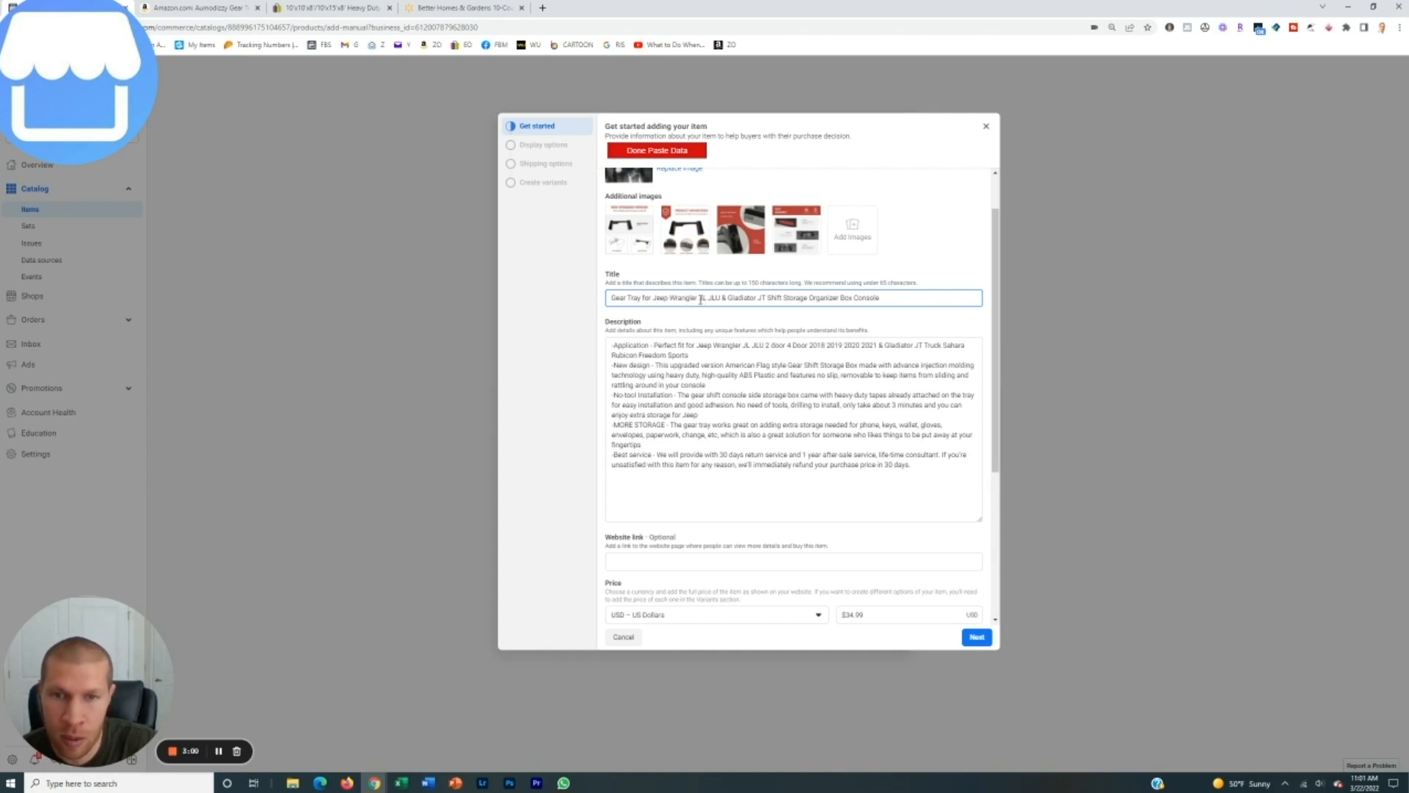
left_click_drag(699, 297, 725, 297)
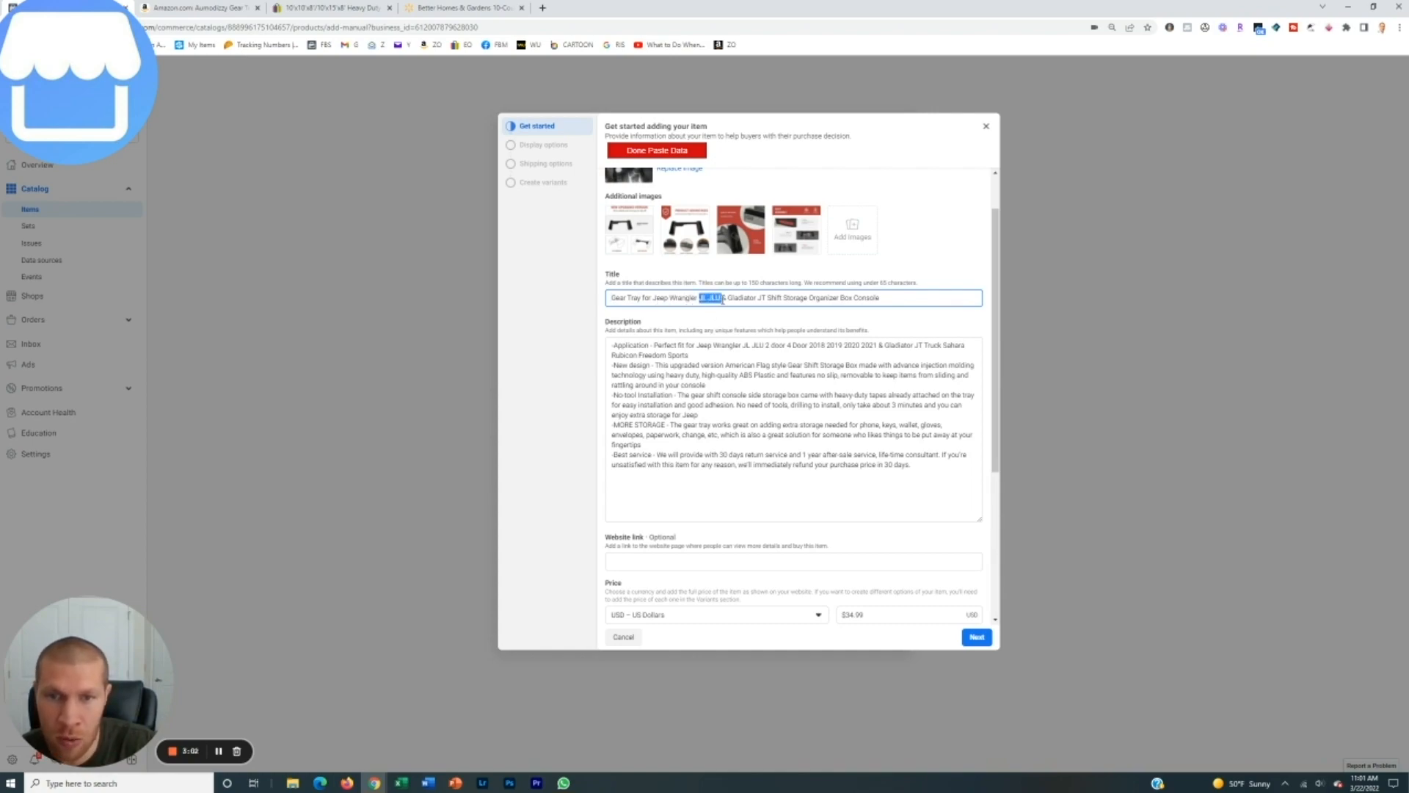
left_click(893, 297)
type("Car")
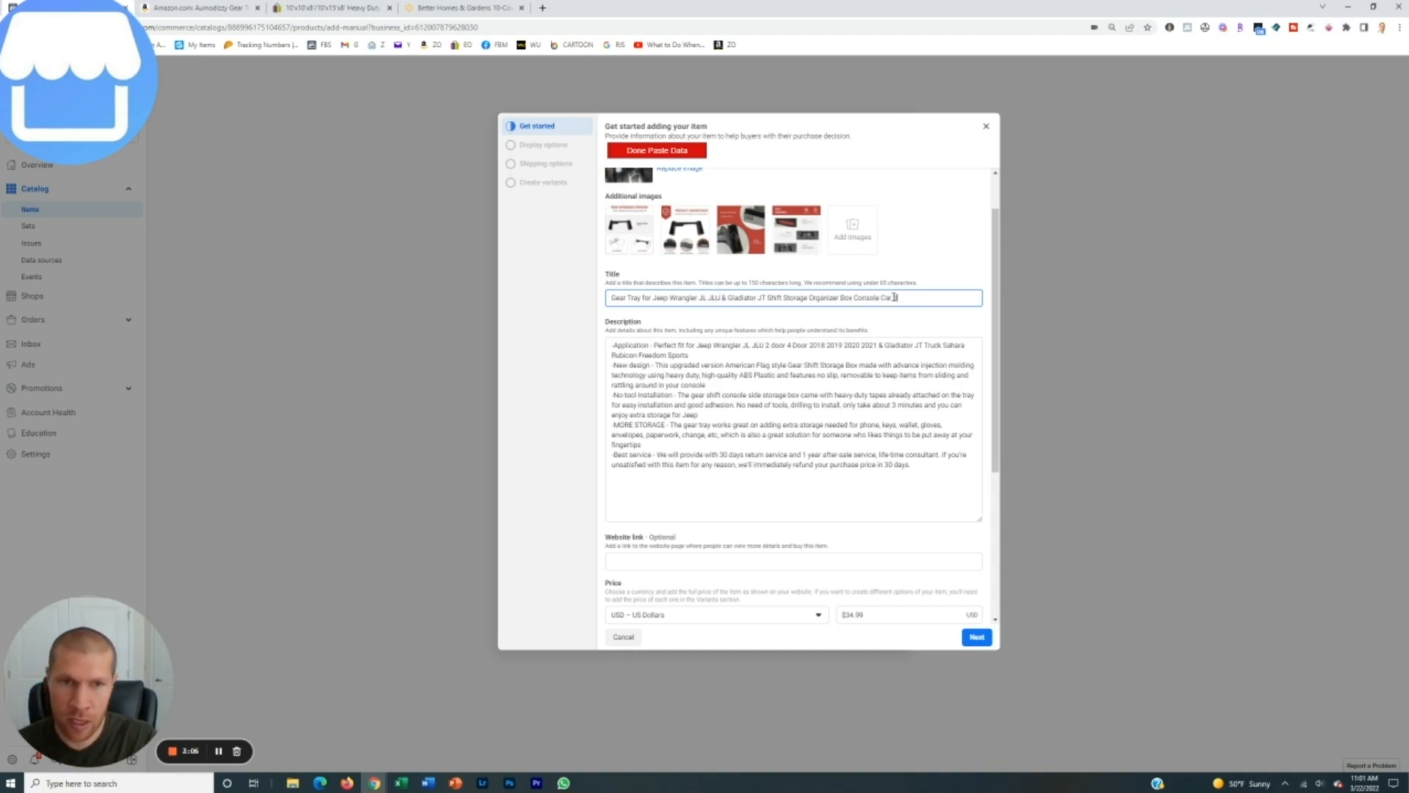
type(" Organizer")
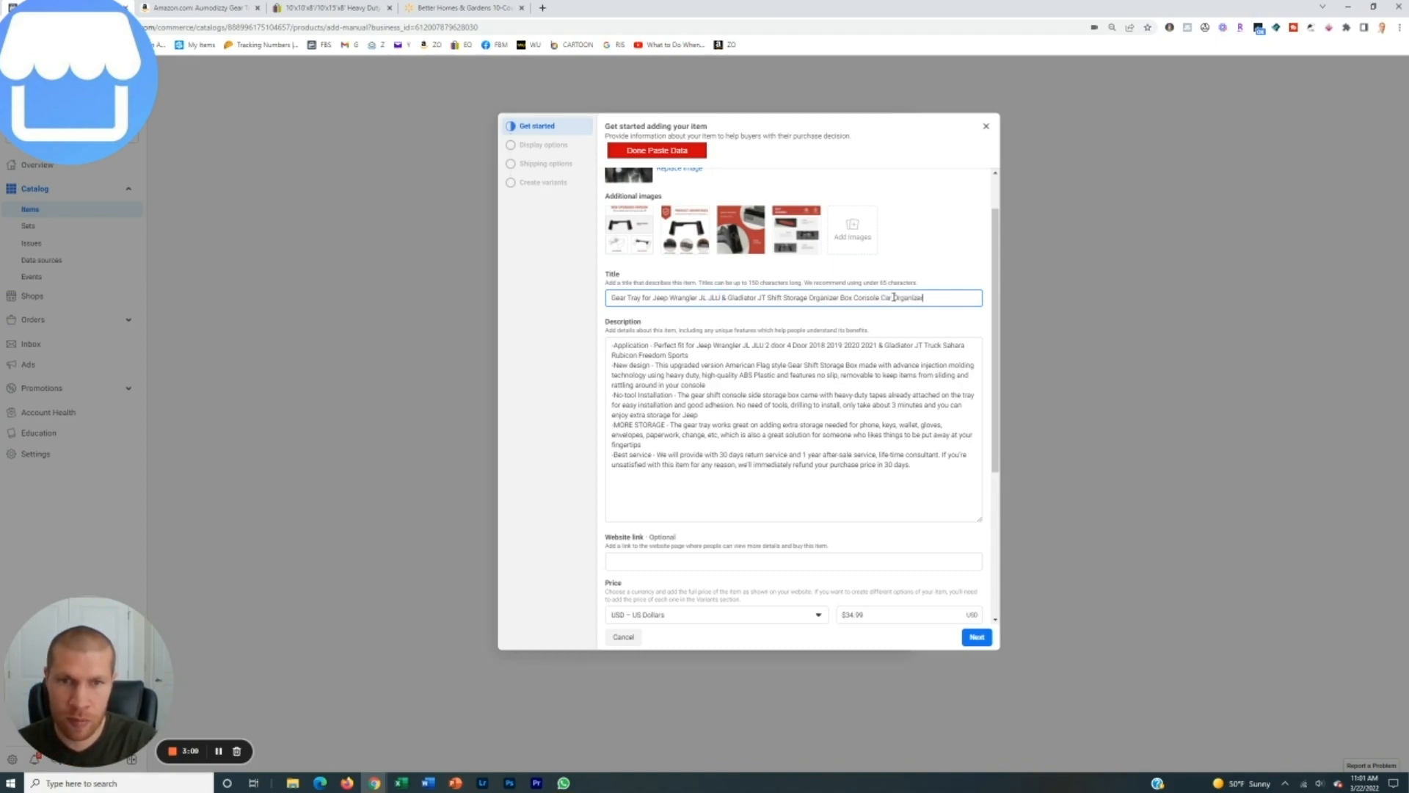
Step: Separate the Application, New design, No-tool Installation and MORE STORAGE paragraphs of the description with blank lines
left_click(687, 352)
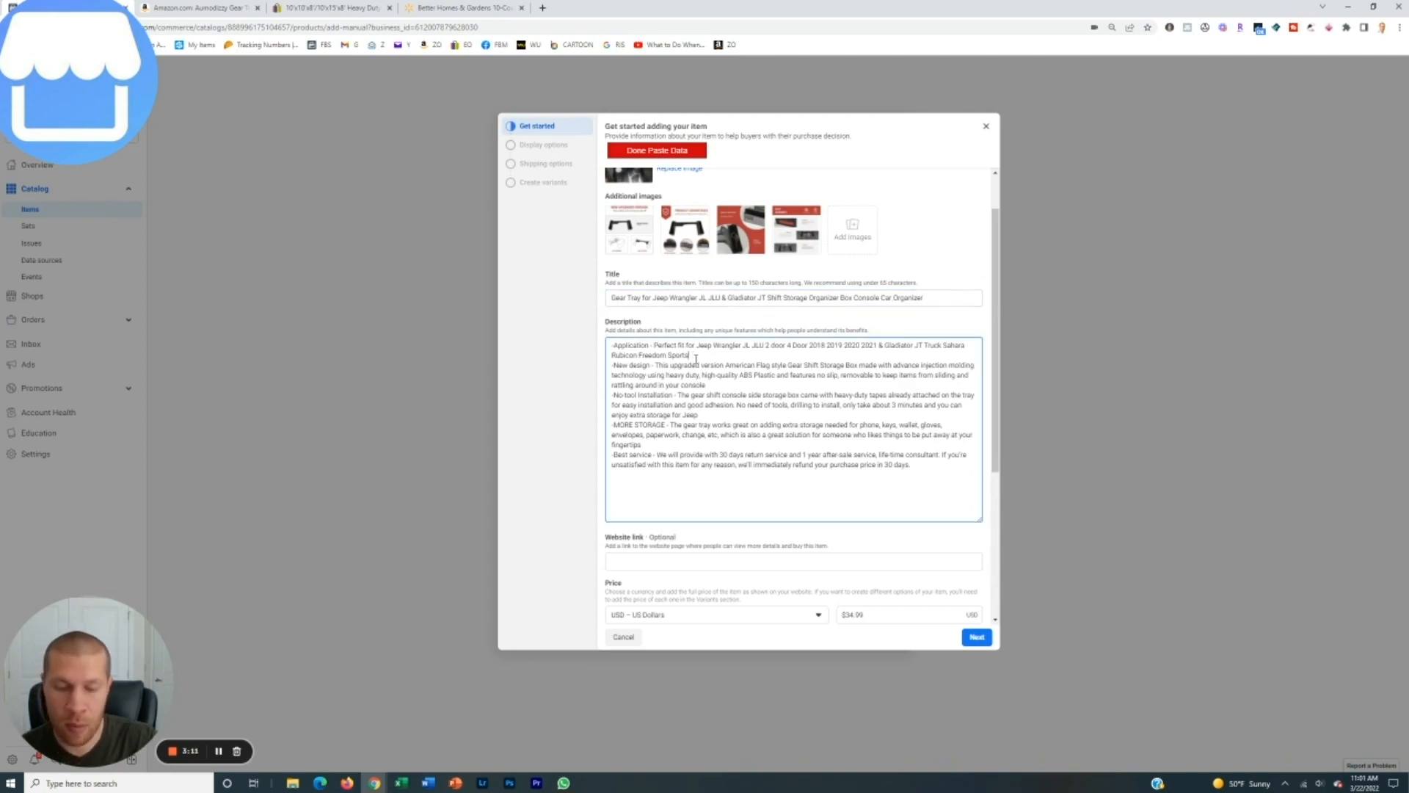
key("Return")
left_click(750, 397)
key("Return")
left_click(722, 435)
key("Return")
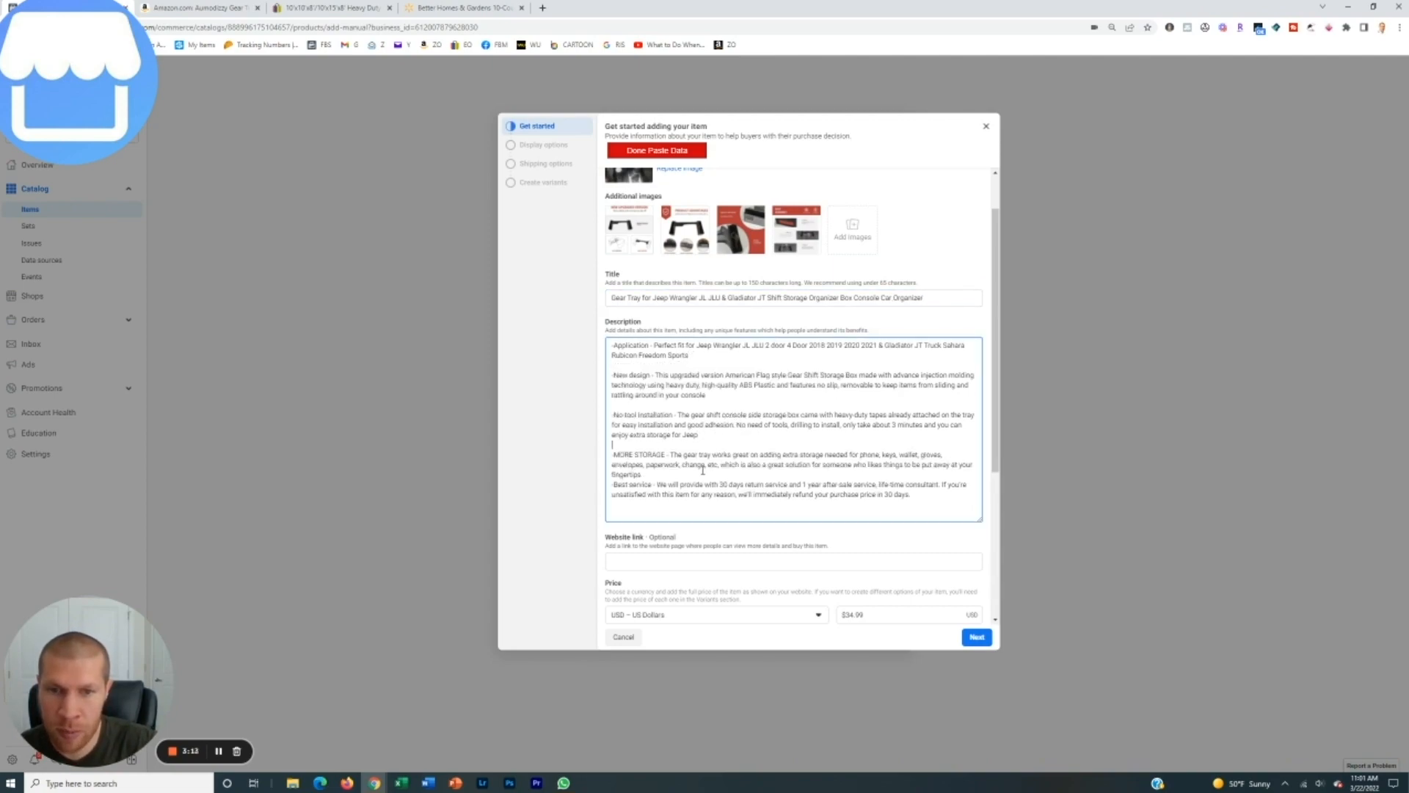
Step: Delete the "Best service" paragraph about returns and refunds from the description and review the edited item form
scroll(674, 427, "down", 2)
left_click_drag(670, 364, 966, 393)
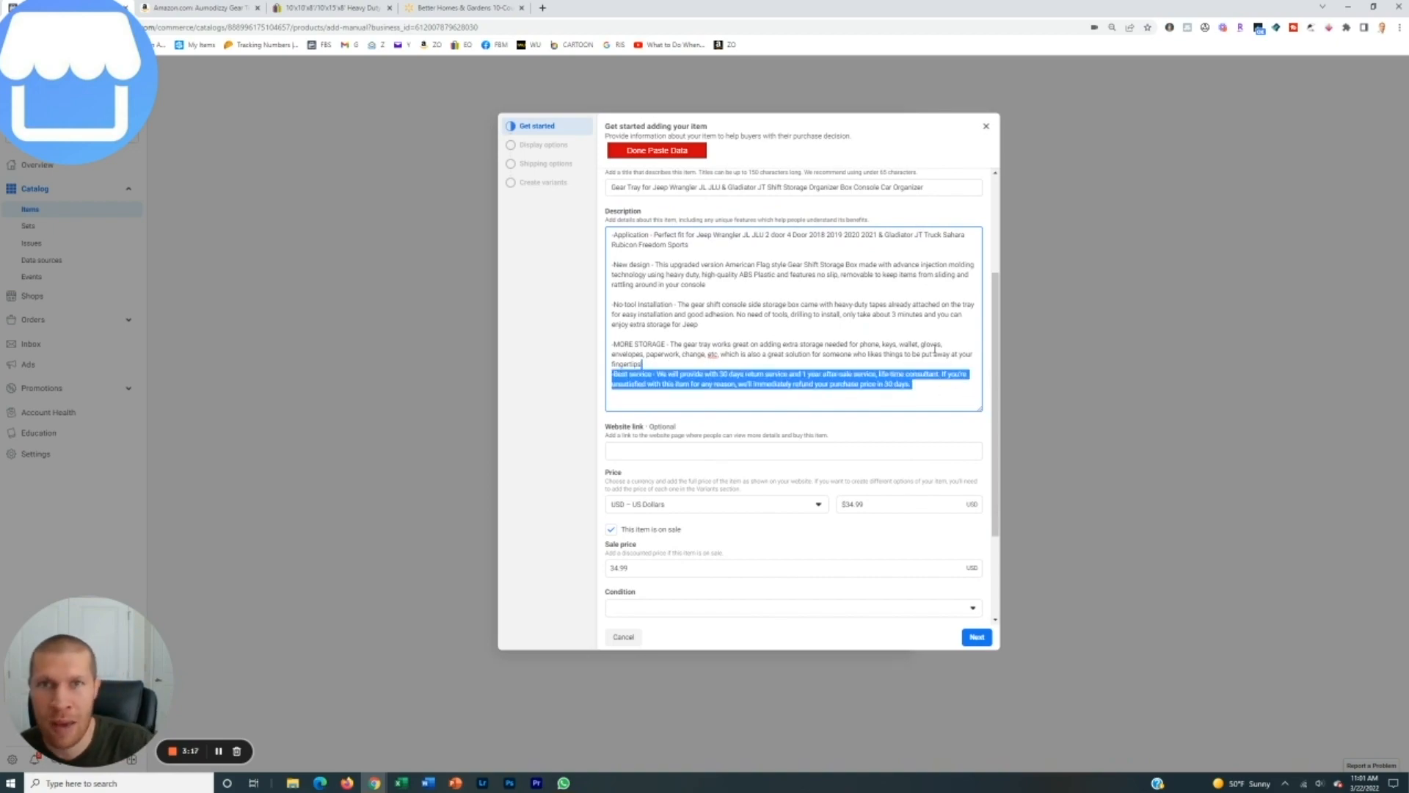
key("BackSpace")
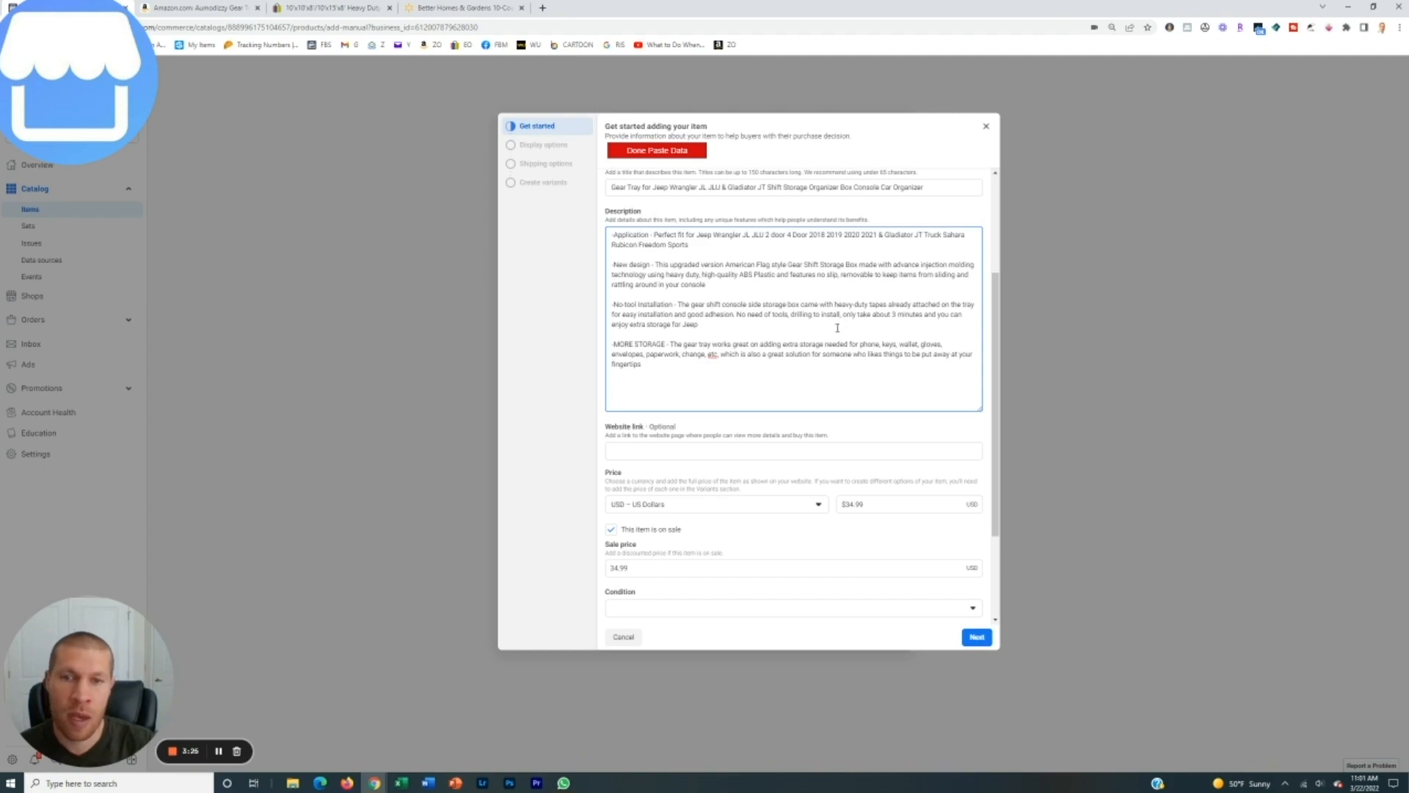
scroll(844, 323, "up", 3)
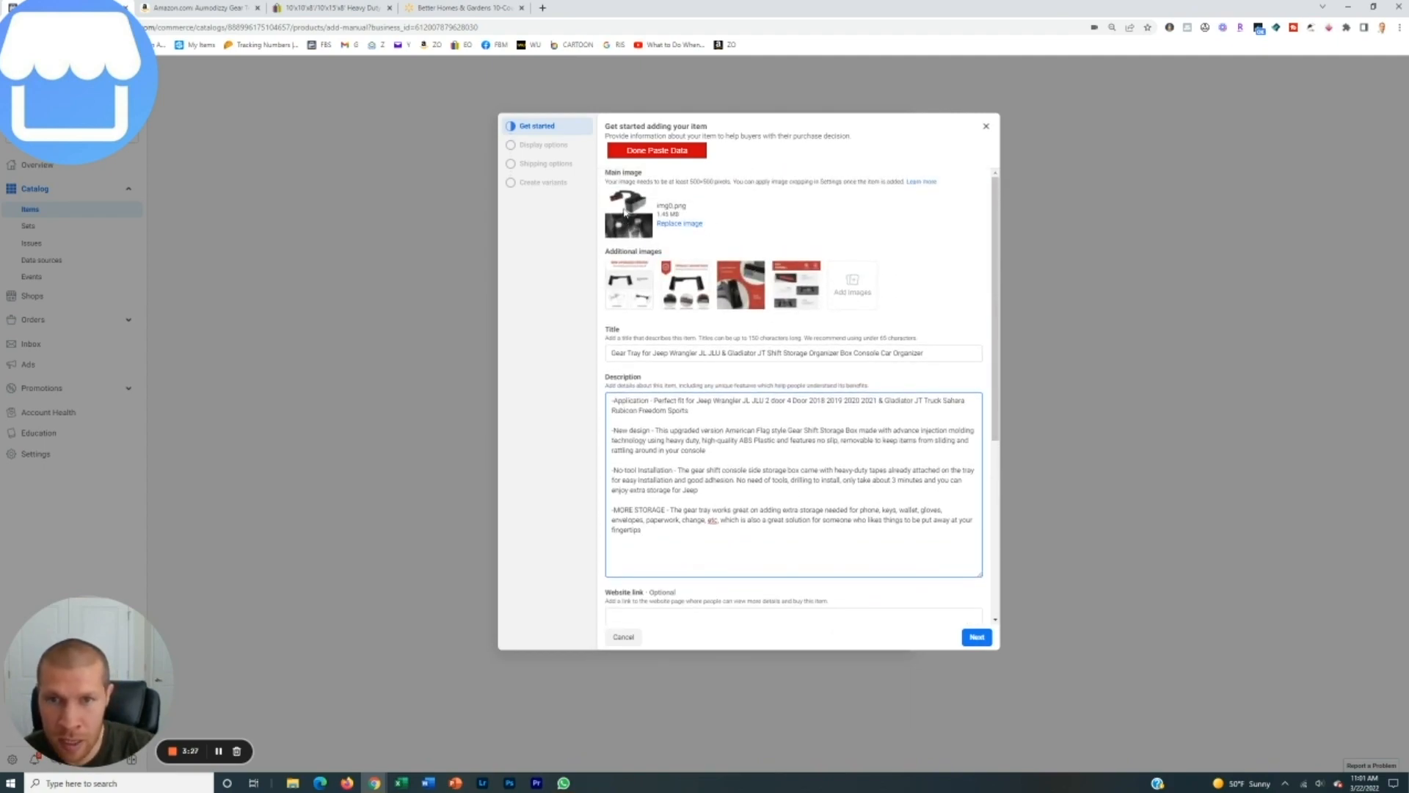
scroll(727, 375, "down", 2)
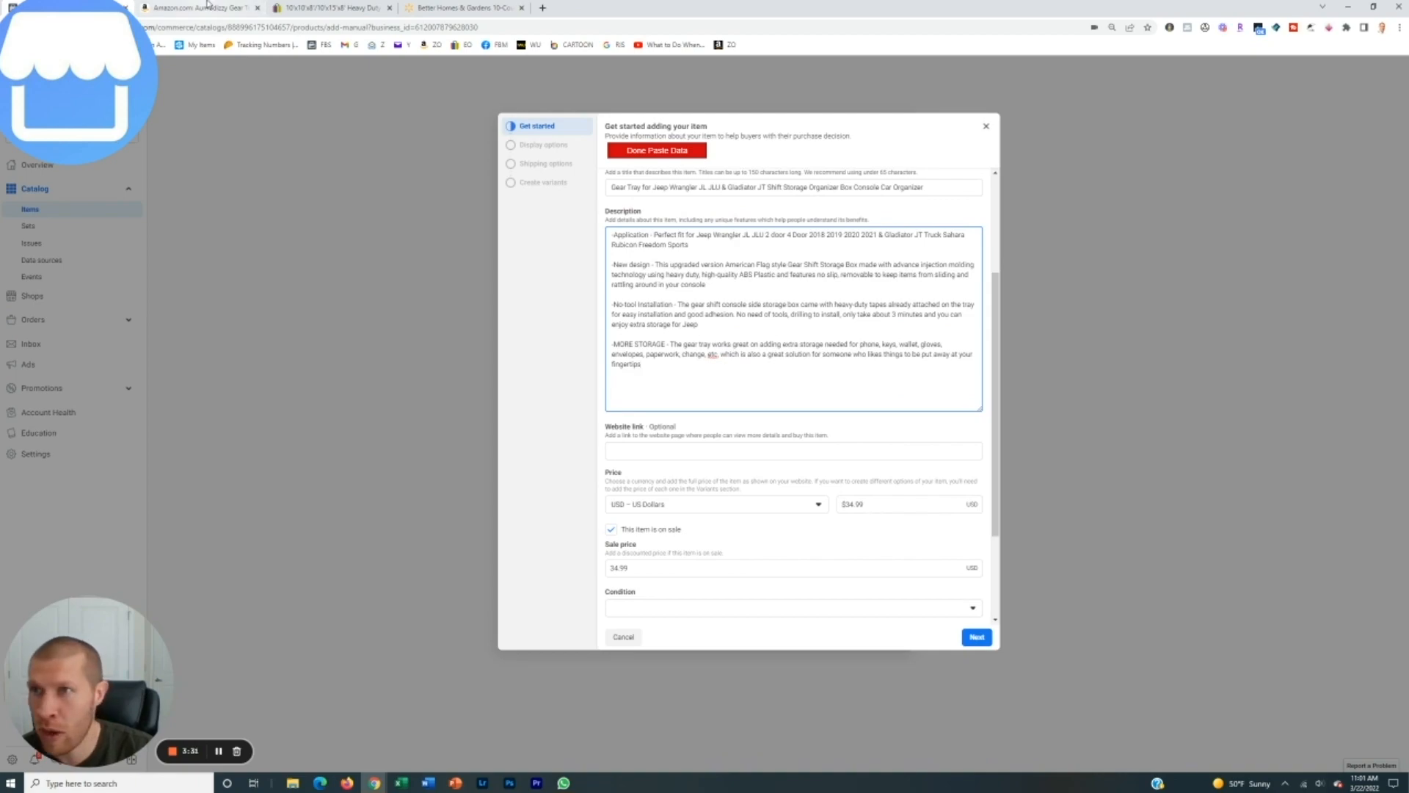
Step: Check the source listing on Amazon and turn off the on-sale option for the gear tray item
key("ctrl+Tab")
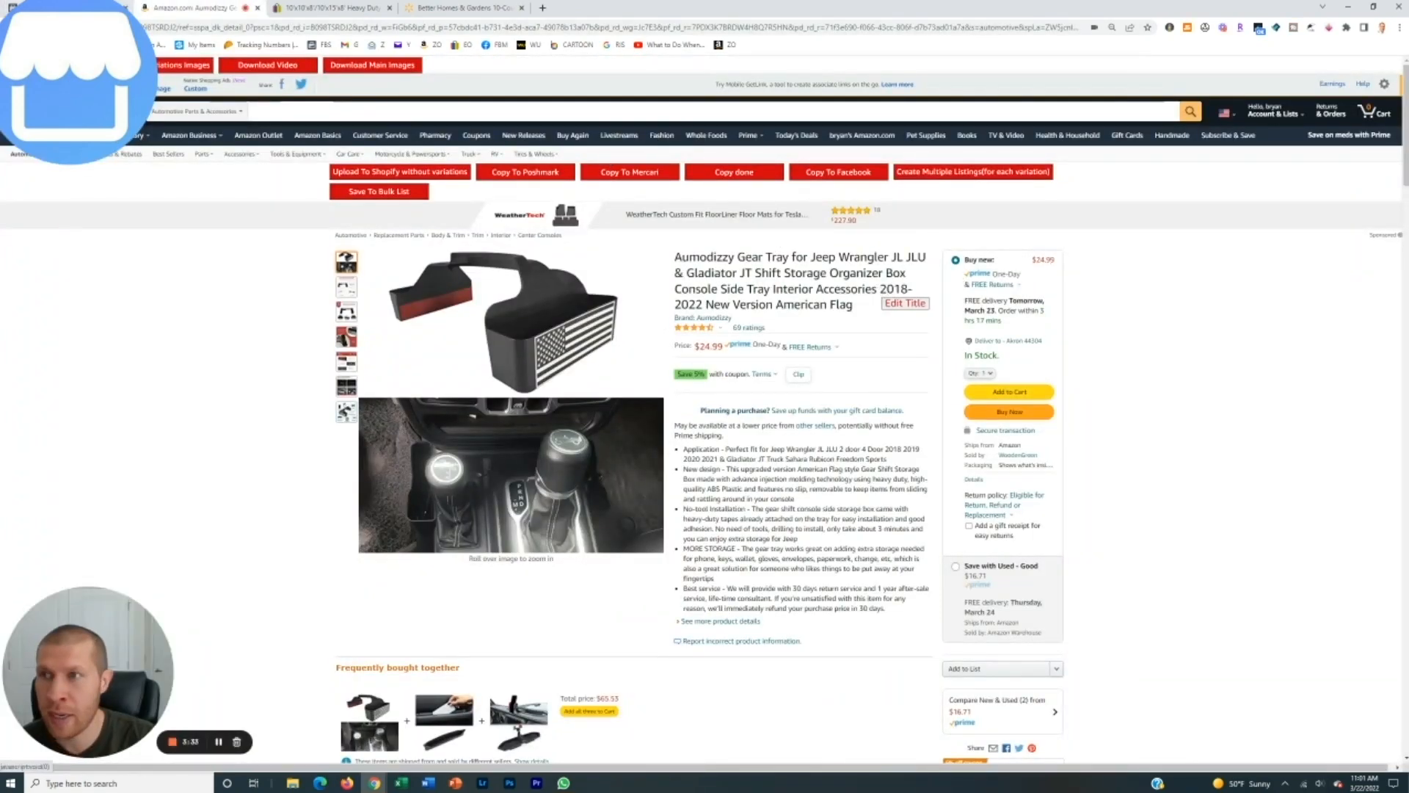
key("ctrl+shift+Tab")
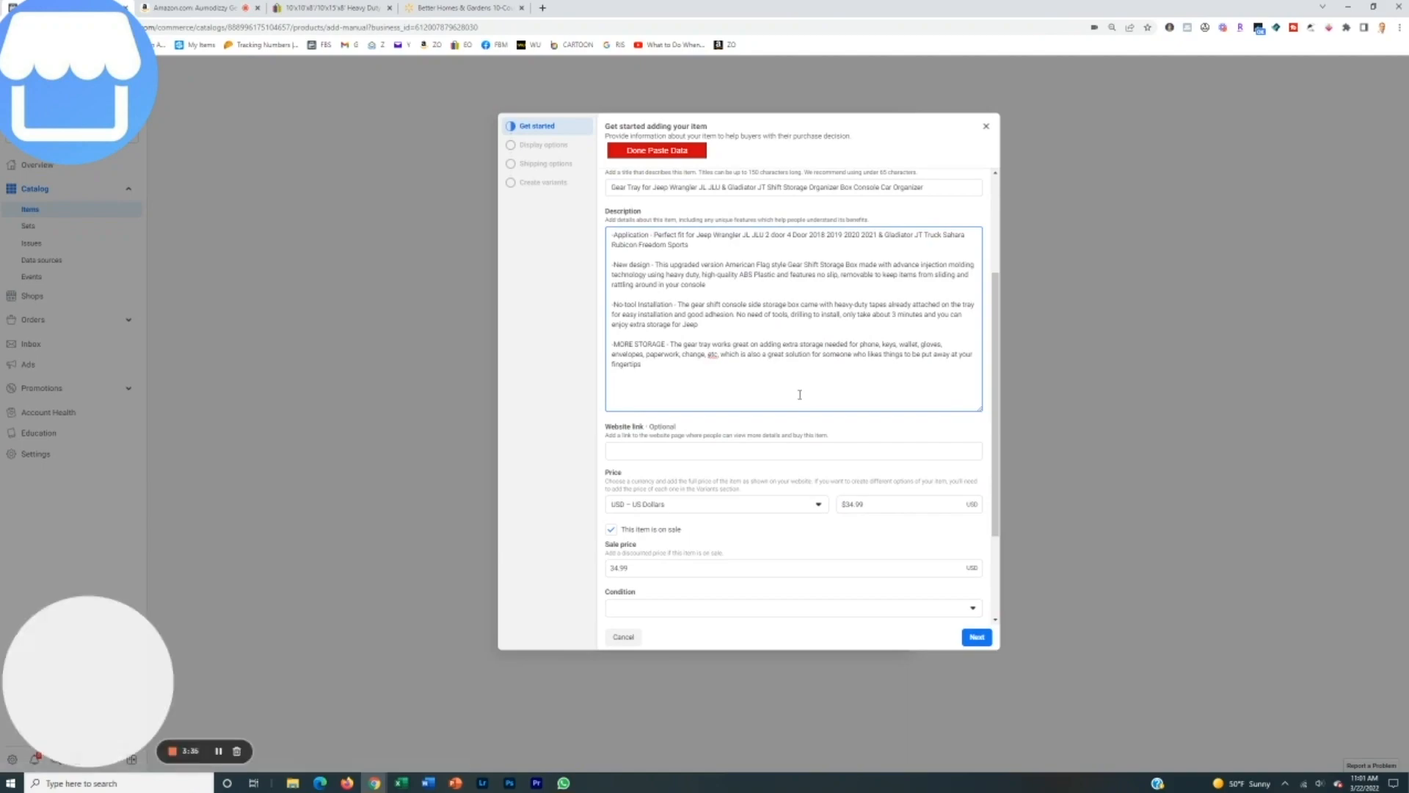
scroll(718, 359, "down", 1)
left_click(640, 392)
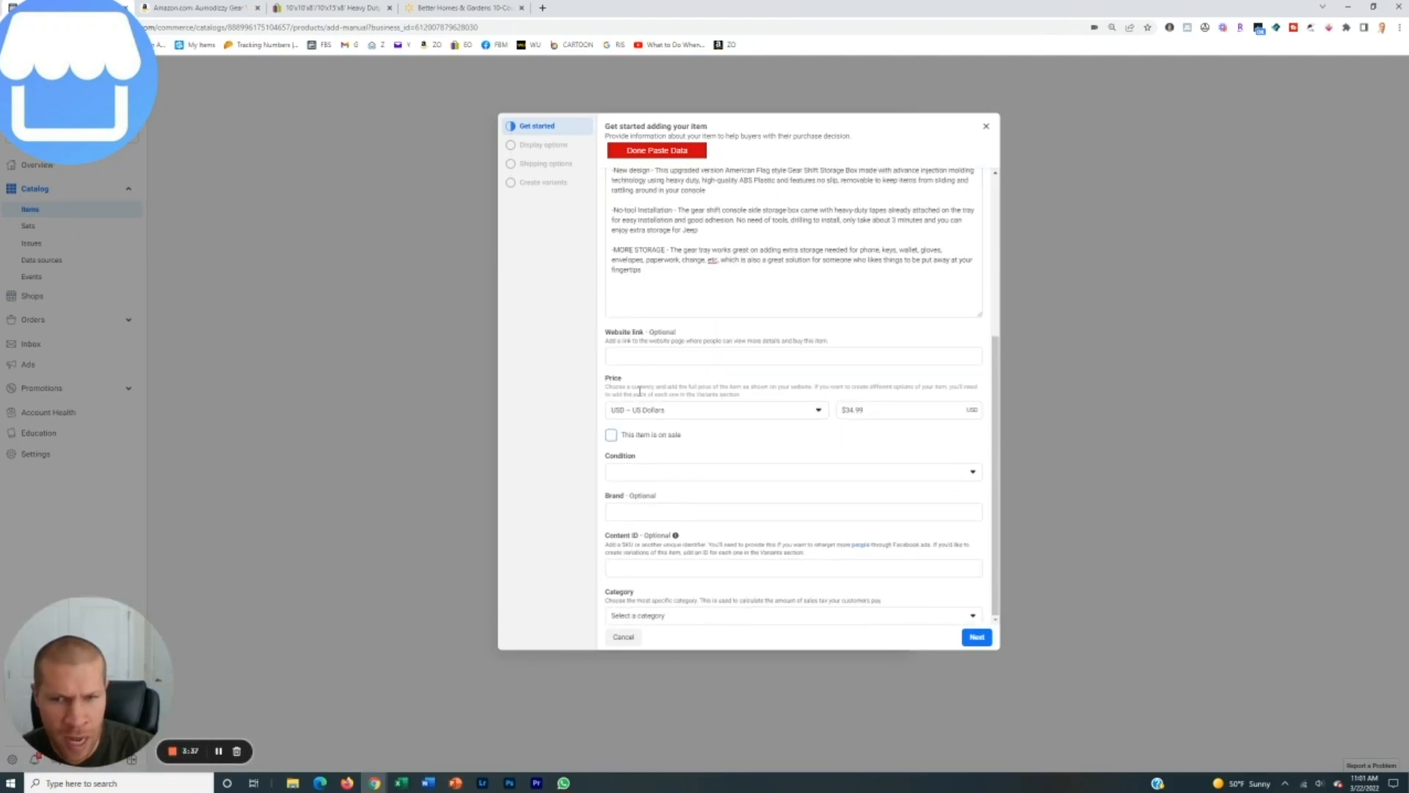
Step: Set the condition to New and the category to Auto Parts & Accessories > Car Parts & Accessories, and continue to the display options
left_click(703, 470)
left_click(668, 496)
left_click(749, 615)
type("car")
left_click(688, 445)
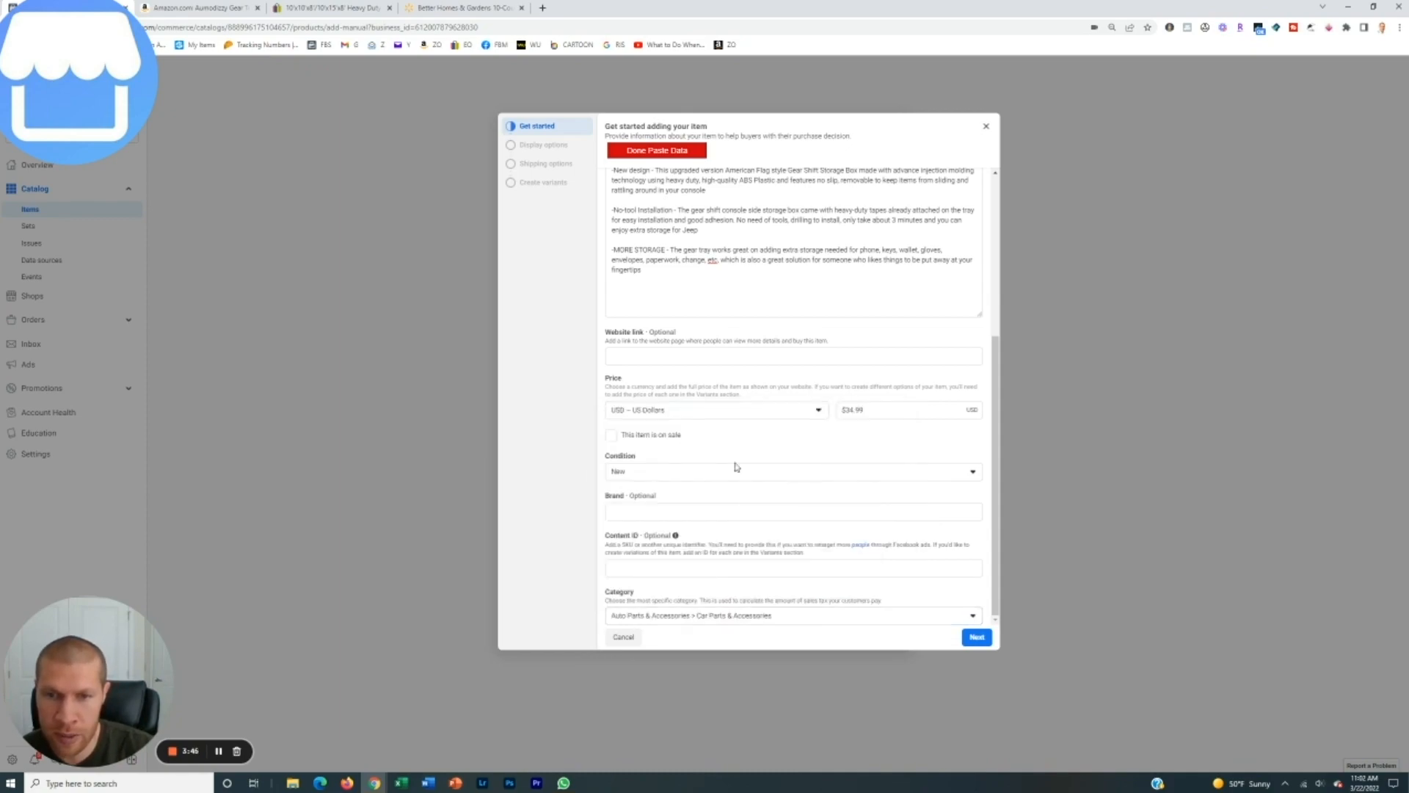
left_click(977, 637)
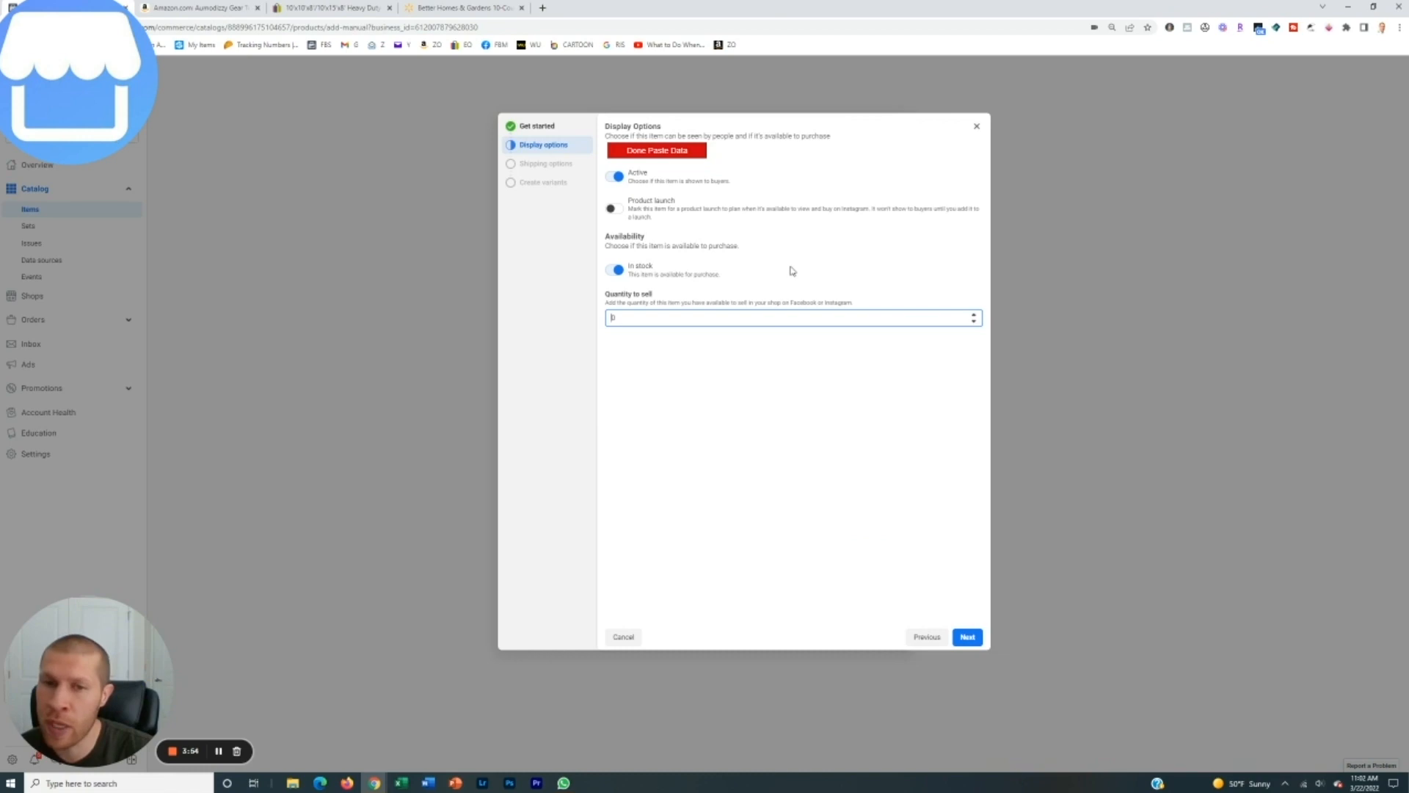
Step: Set the quantity to sell to 50 and finish adding the item with standard shipping and no variants
type("5")
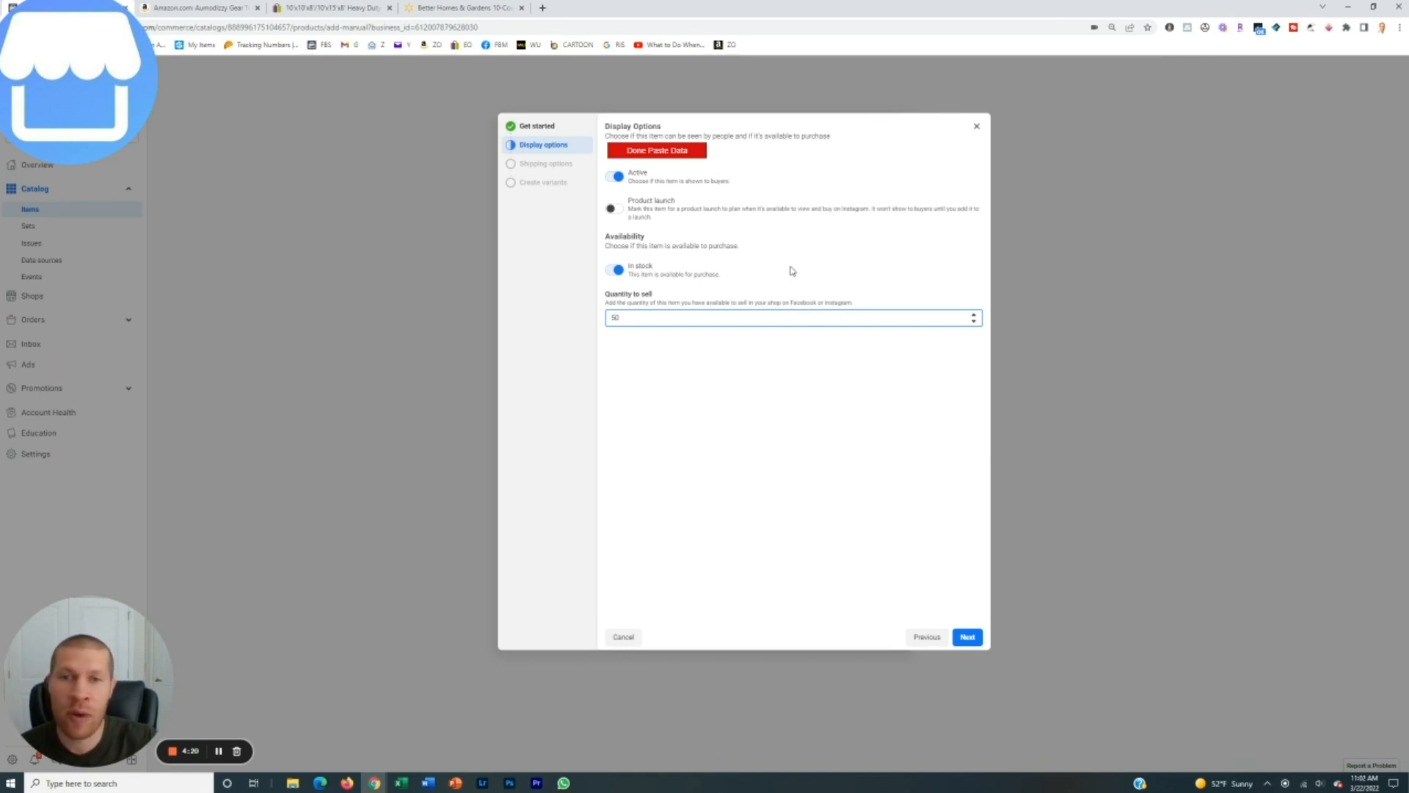
left_click(820, 412)
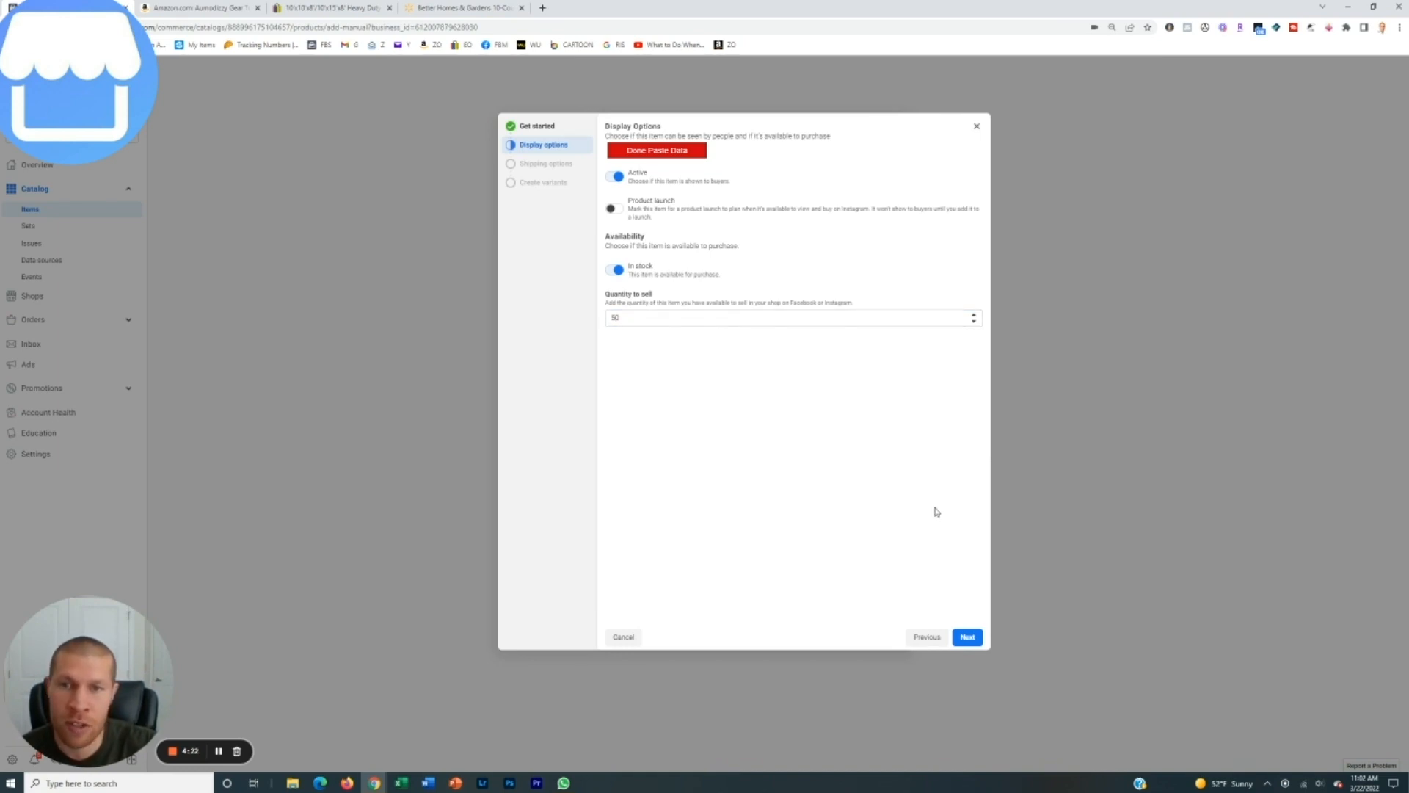
left_click(968, 636)
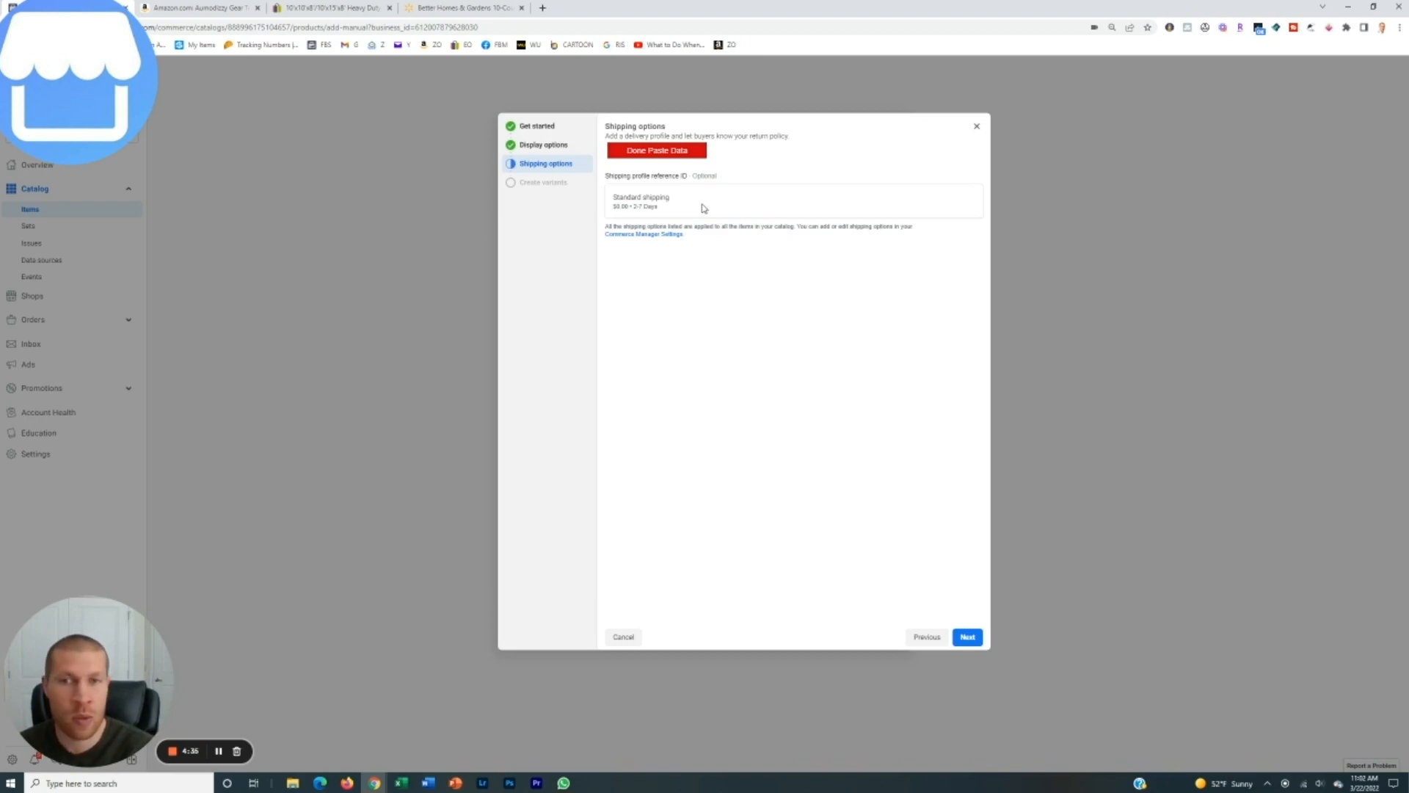
left_click(967, 636)
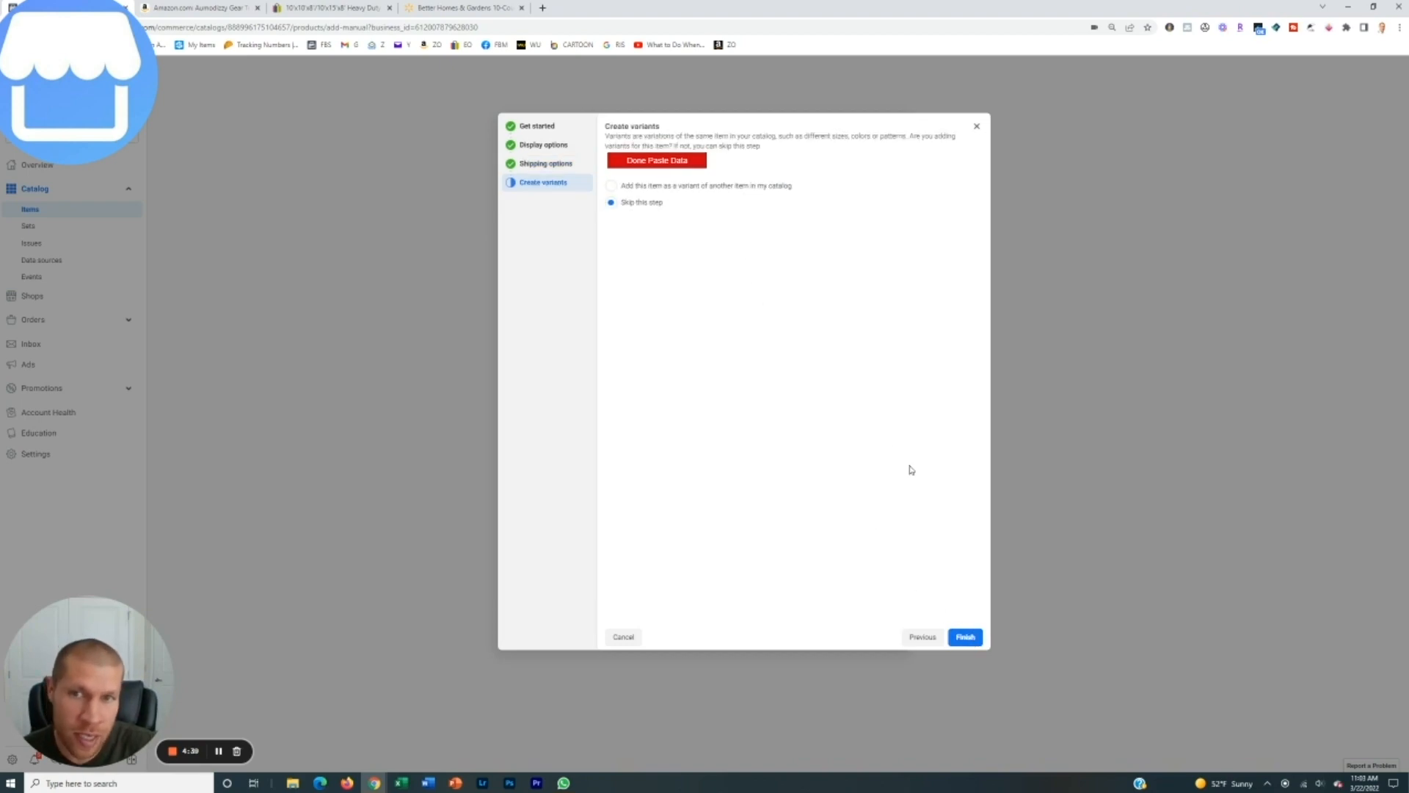
left_click(962, 643)
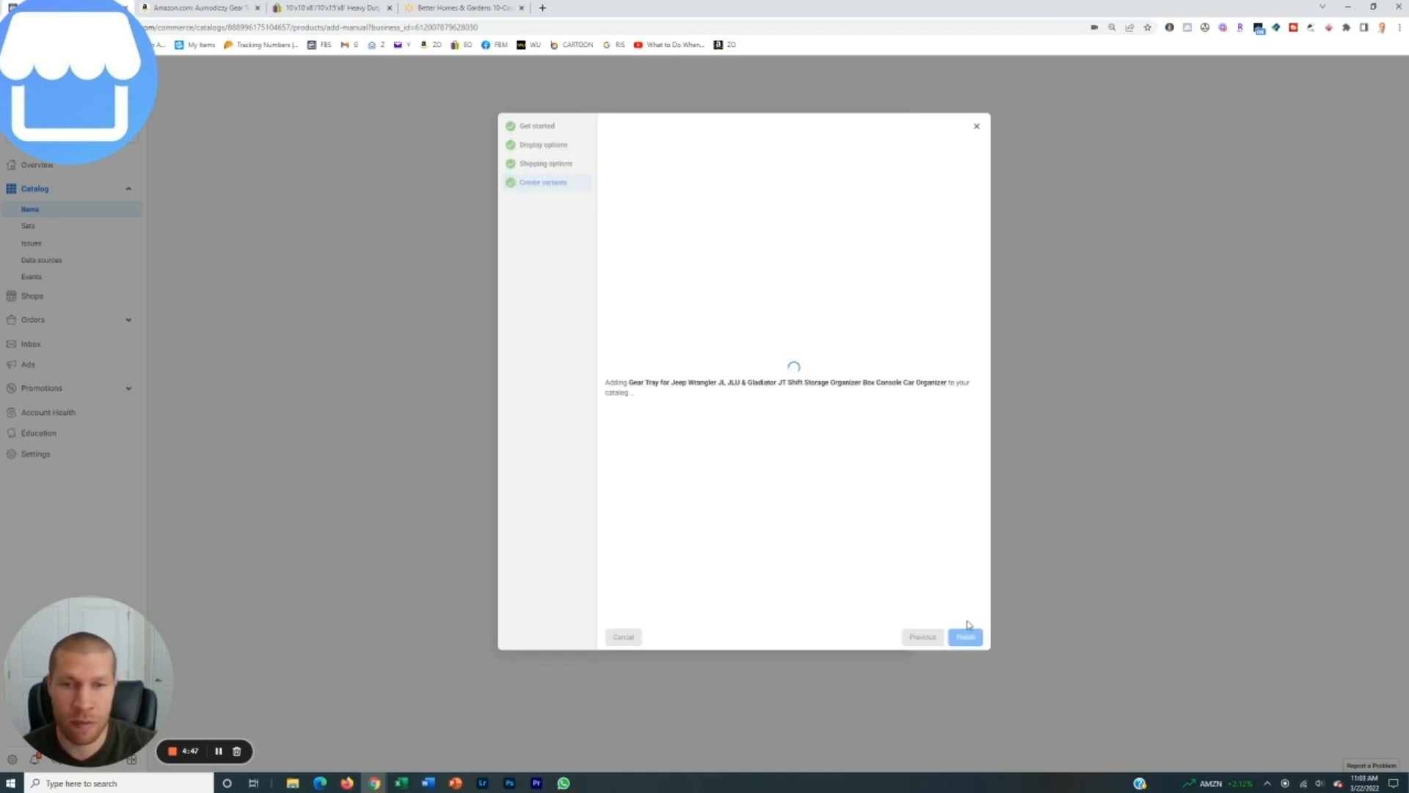
Step: Open a blank form for another item and load the extension's paste option in it
left_click(946, 636)
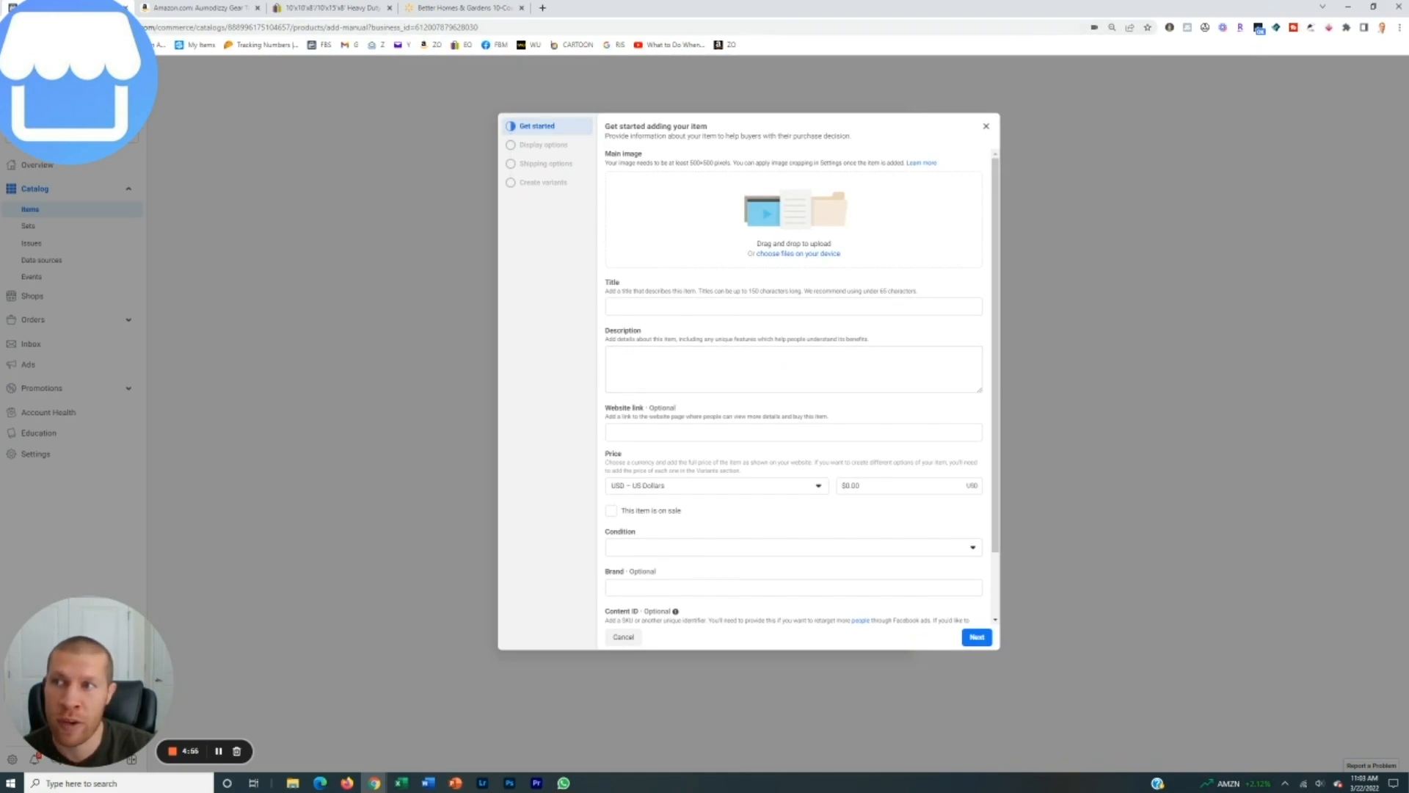
left_click(46, 27)
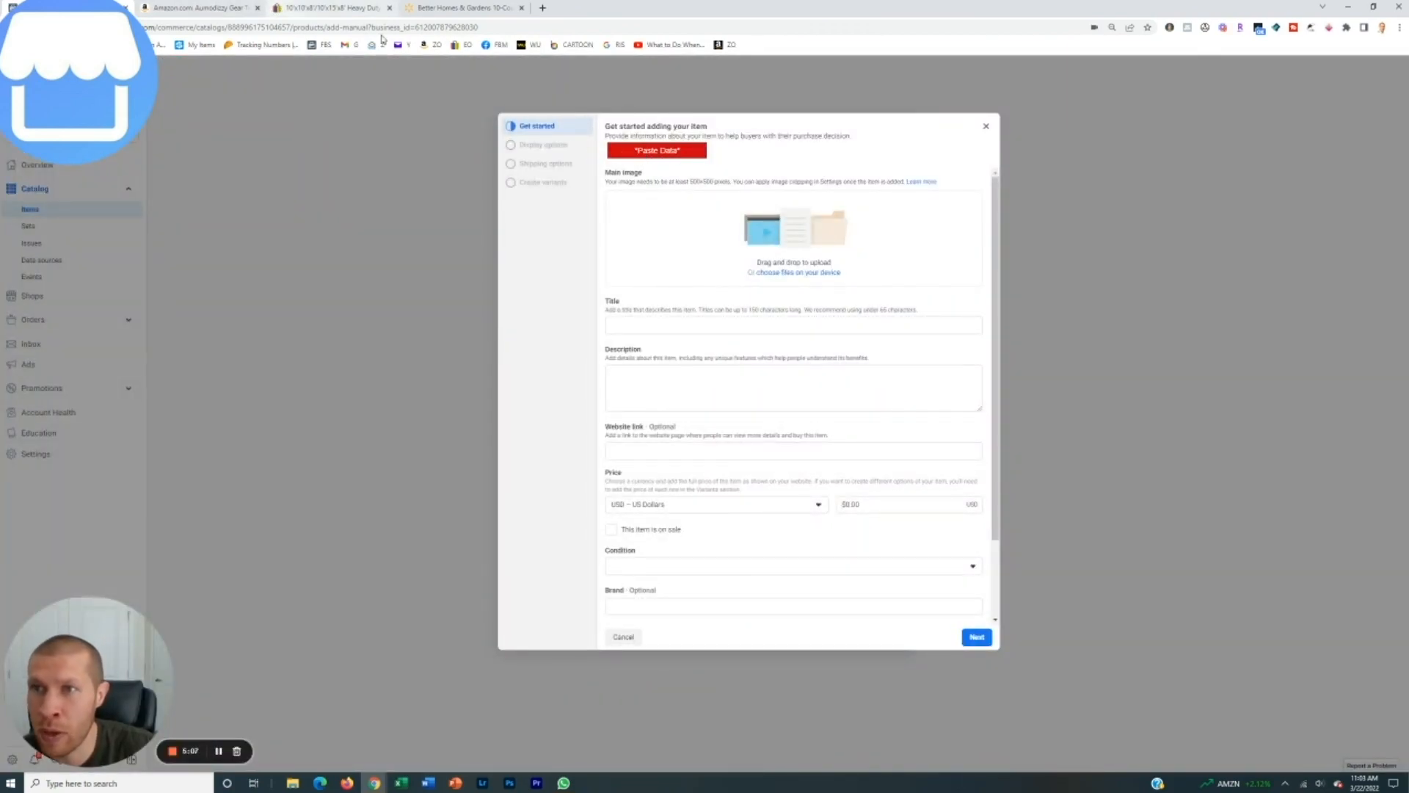
Step: Close the Amazon and Better Homes & Gardens pages and bring up the eBay storage shed listing
left_click(259, 8)
left_click(213, 8)
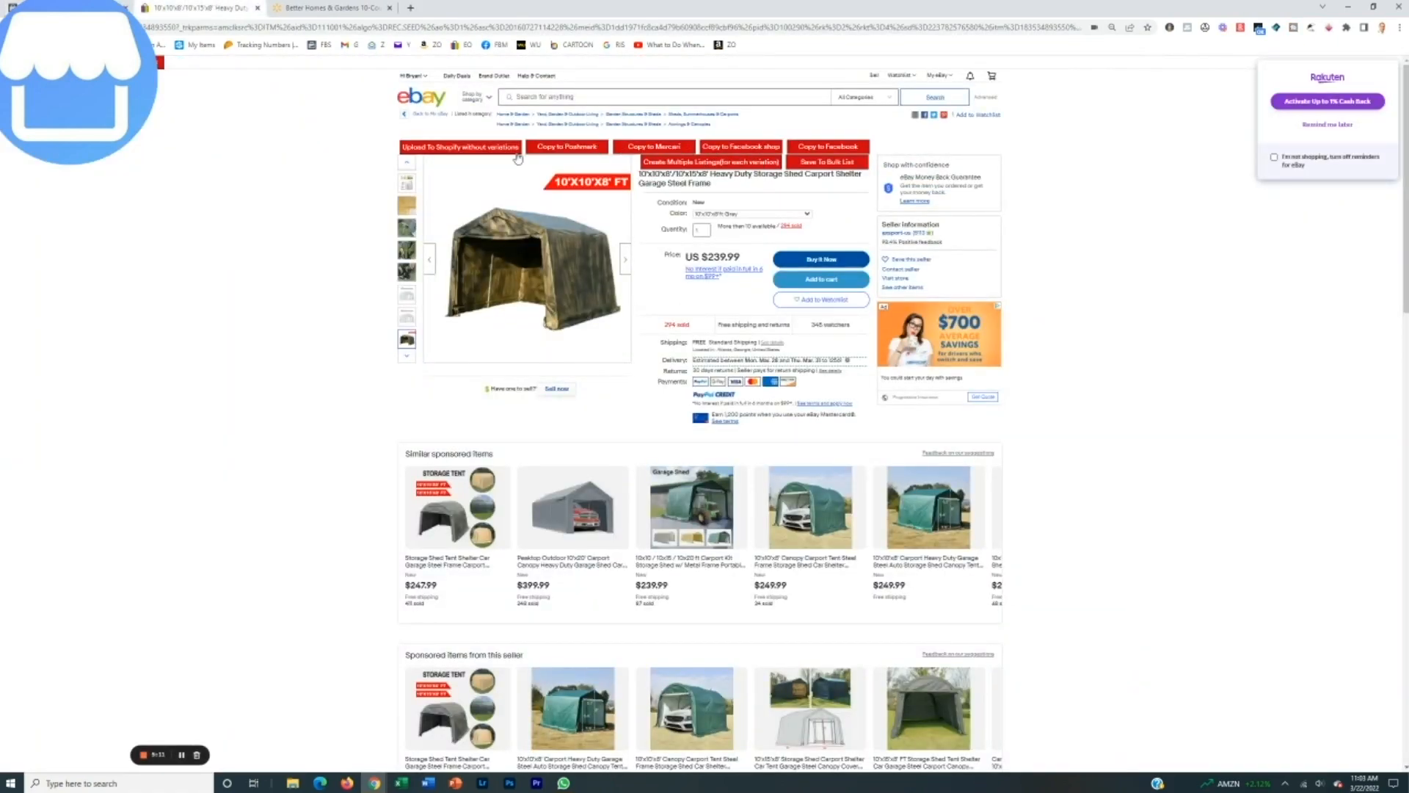
left_click(389, 9)
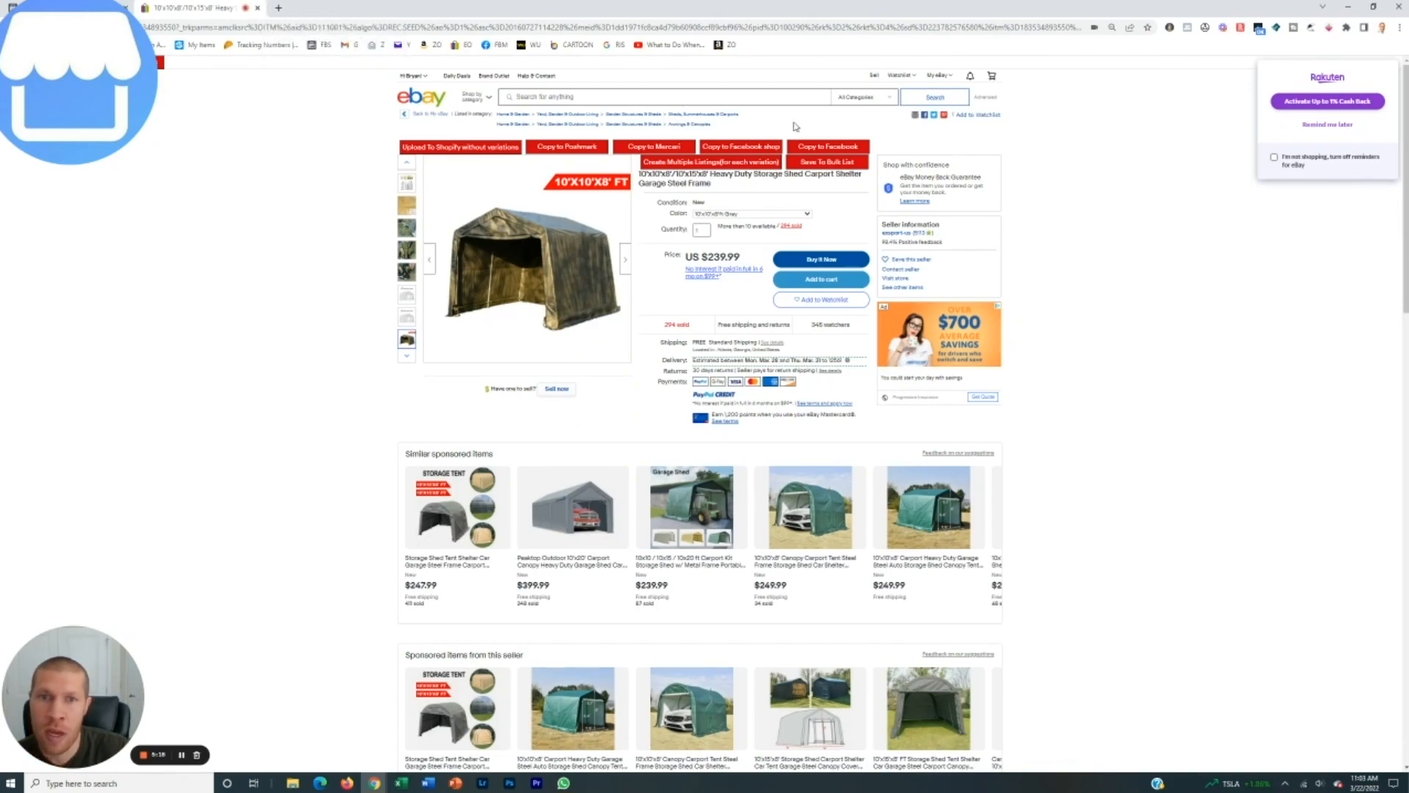
Step: Copy the eBay heavy duty storage shed carport listing for Facebook shop and paste its data into the blank item form
left_click(751, 150)
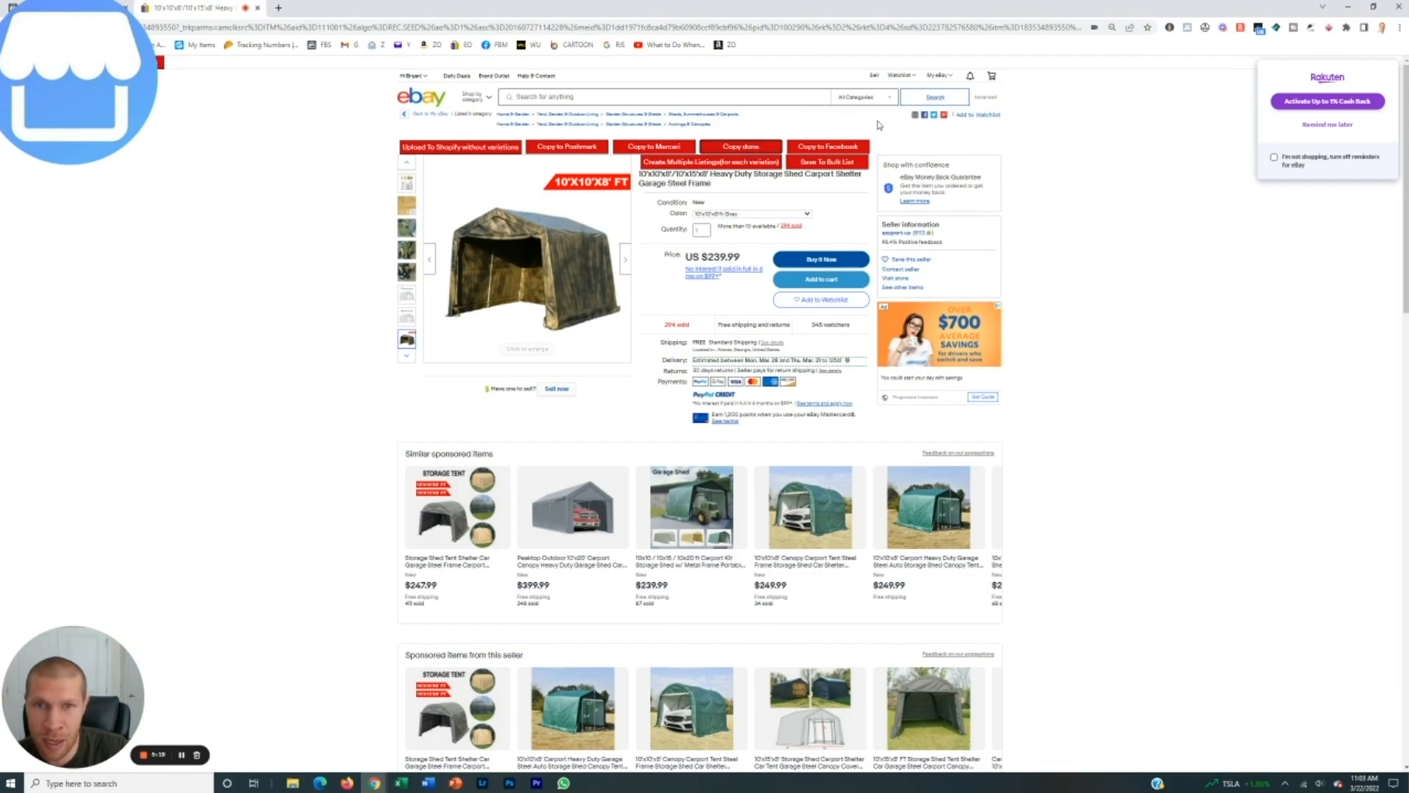
left_click(125, 9)
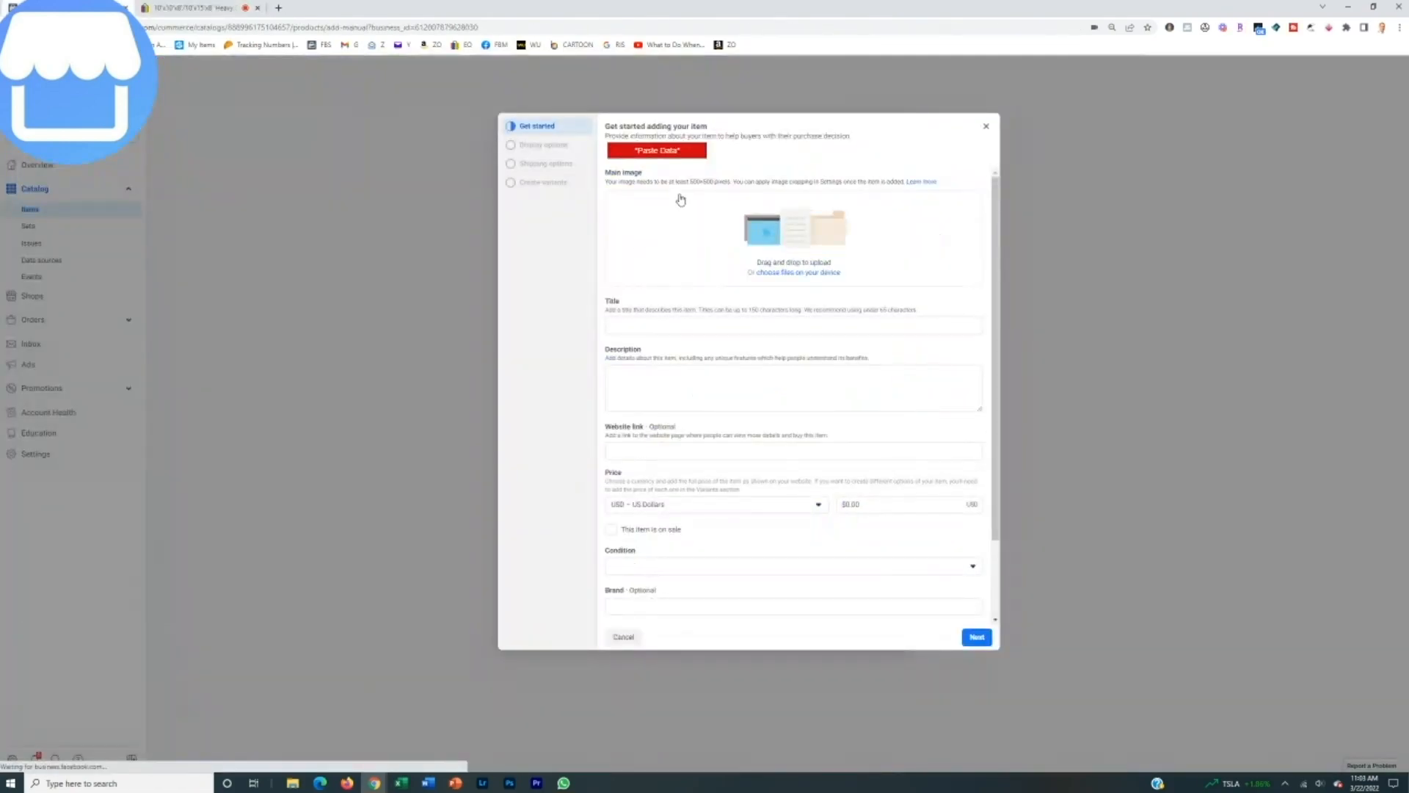
left_click(669, 154)
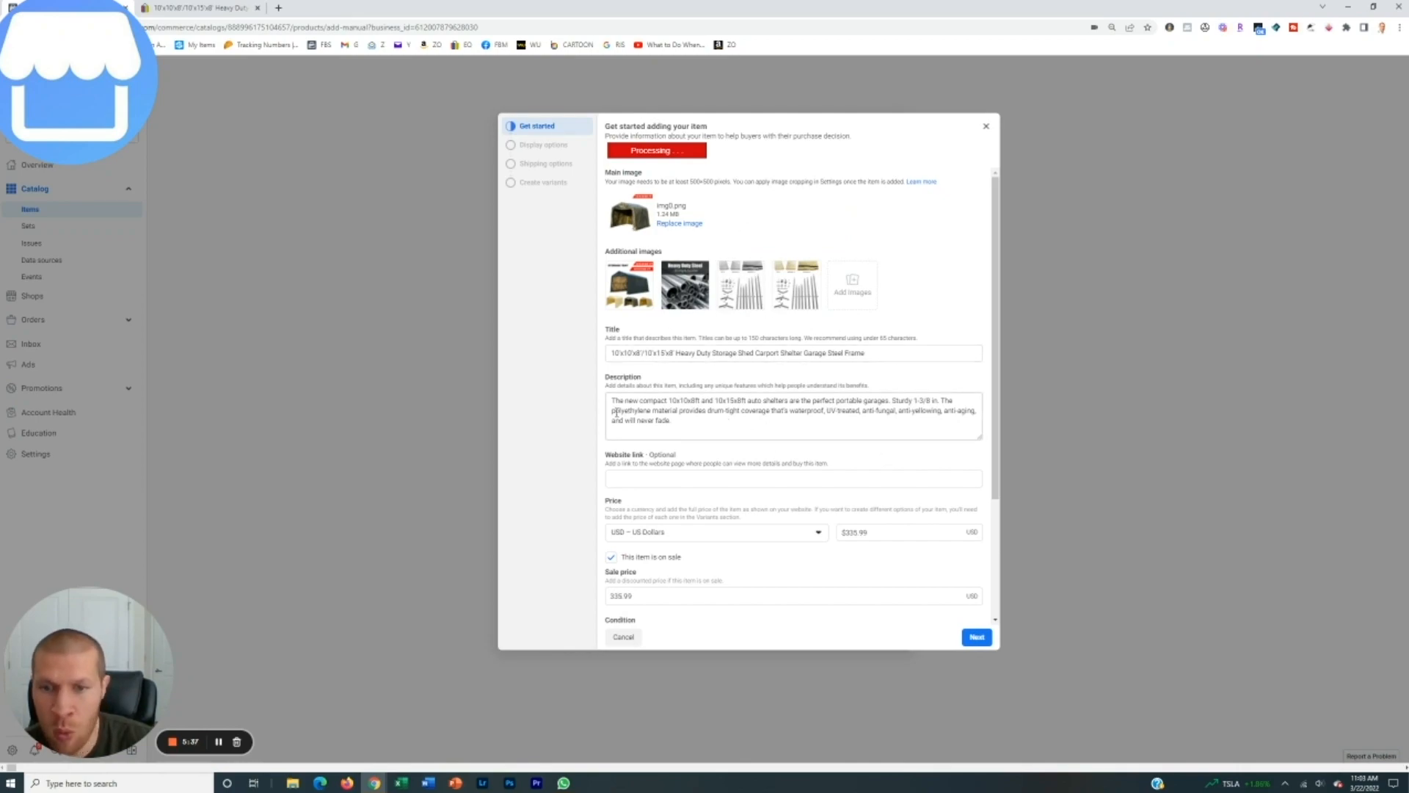
Step: Copy the full description, features and specification text from the details section of the eBay storage shed listing
left_click(210, 6)
scroll(598, 375, "down", 15)
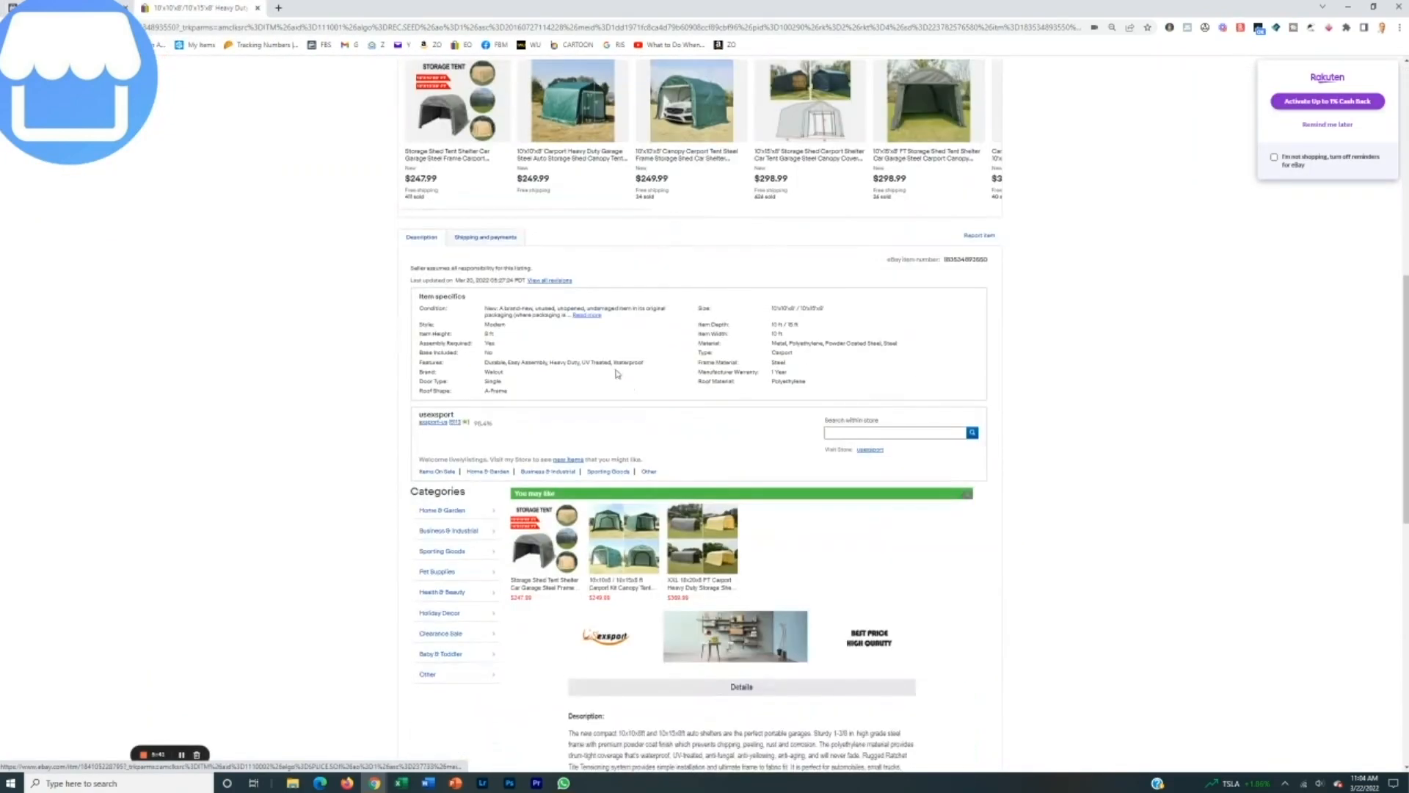
scroll(598, 375, "down", 3)
left_click_drag(570, 271, 732, 477)
scroll(694, 426, "down", 2)
right_click(656, 446)
left_click(690, 460)
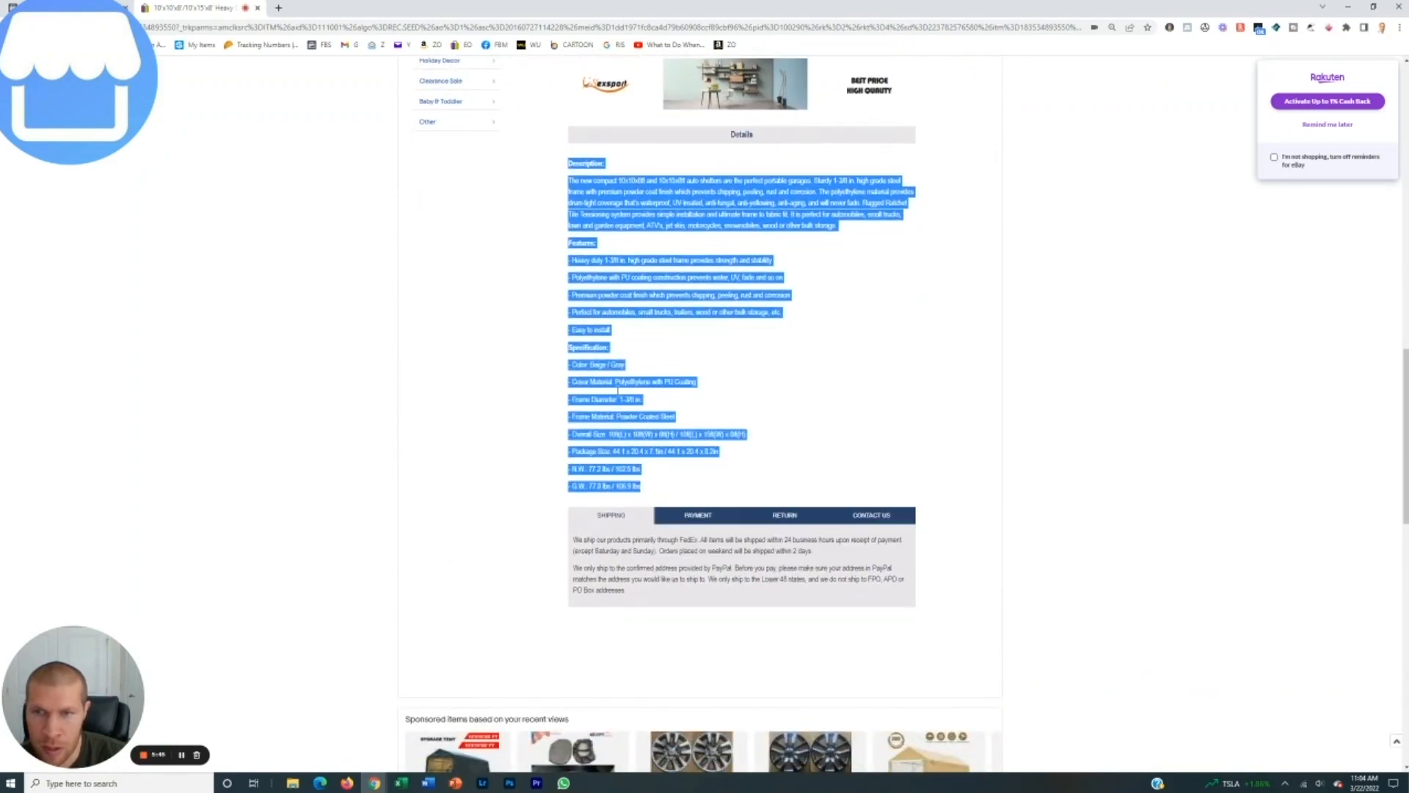
Step: Add the copied eBay details below the existing text in the shed item's description and review the result
left_click(122, 5)
left_click(692, 421)
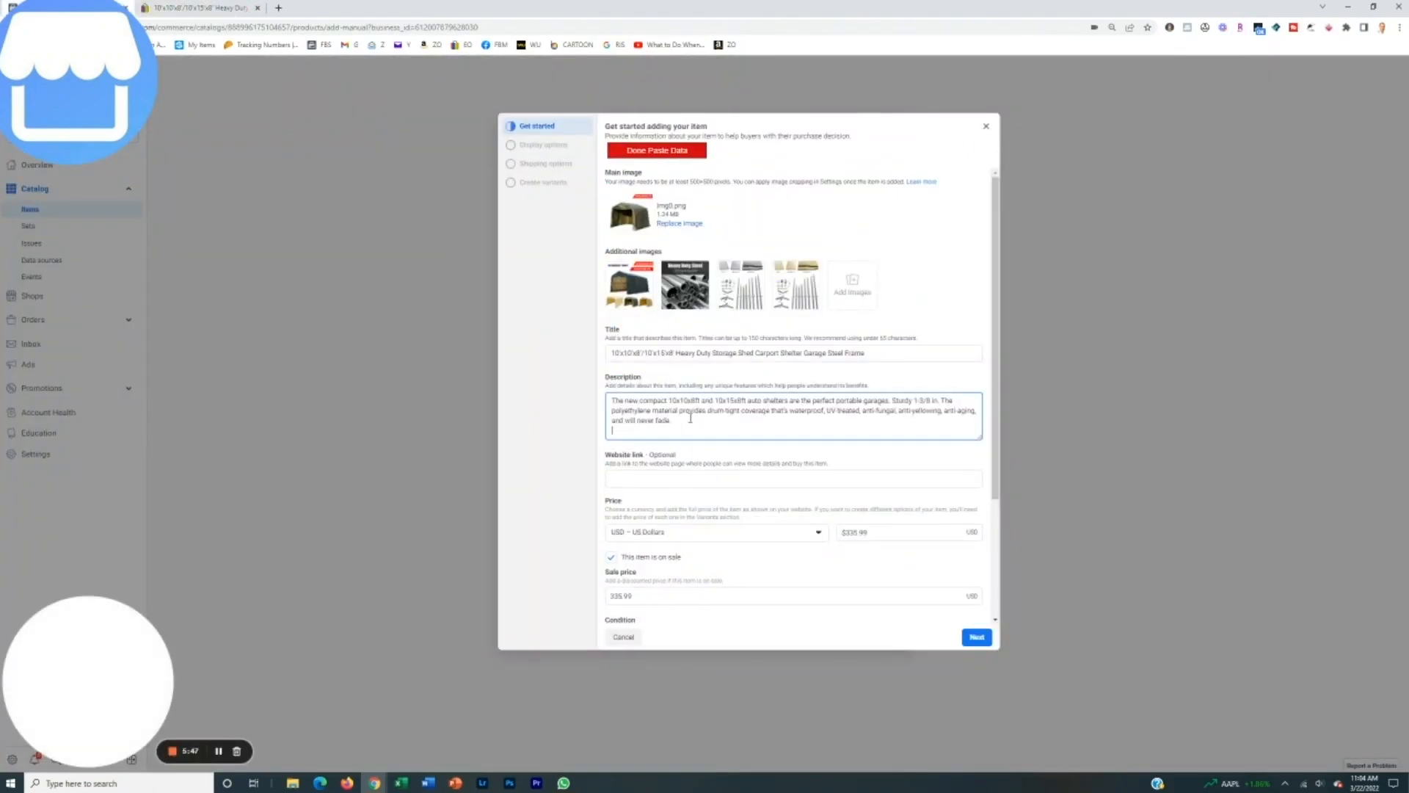
key("ctrl+a")
key("ctrl+v")
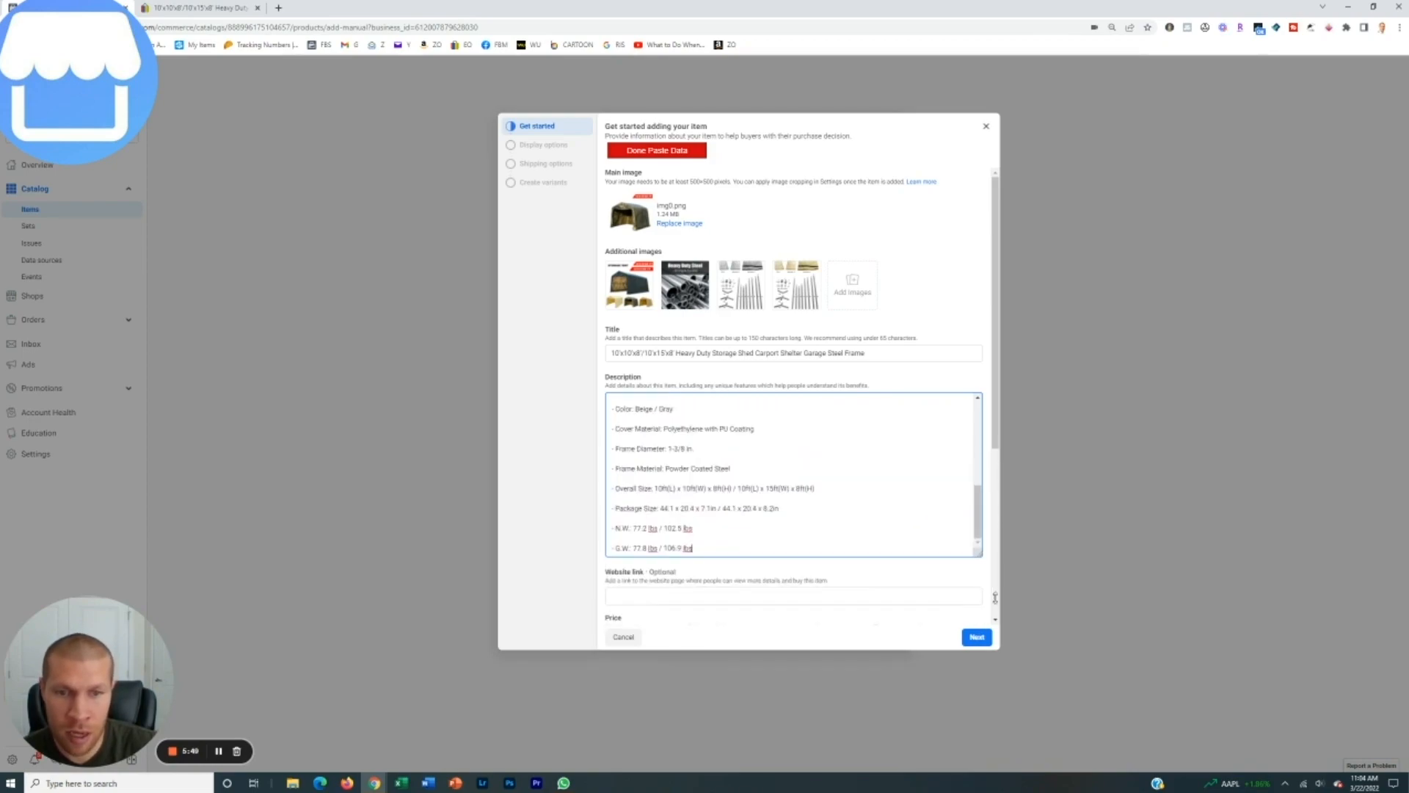
scroll(853, 527, "down", 5)
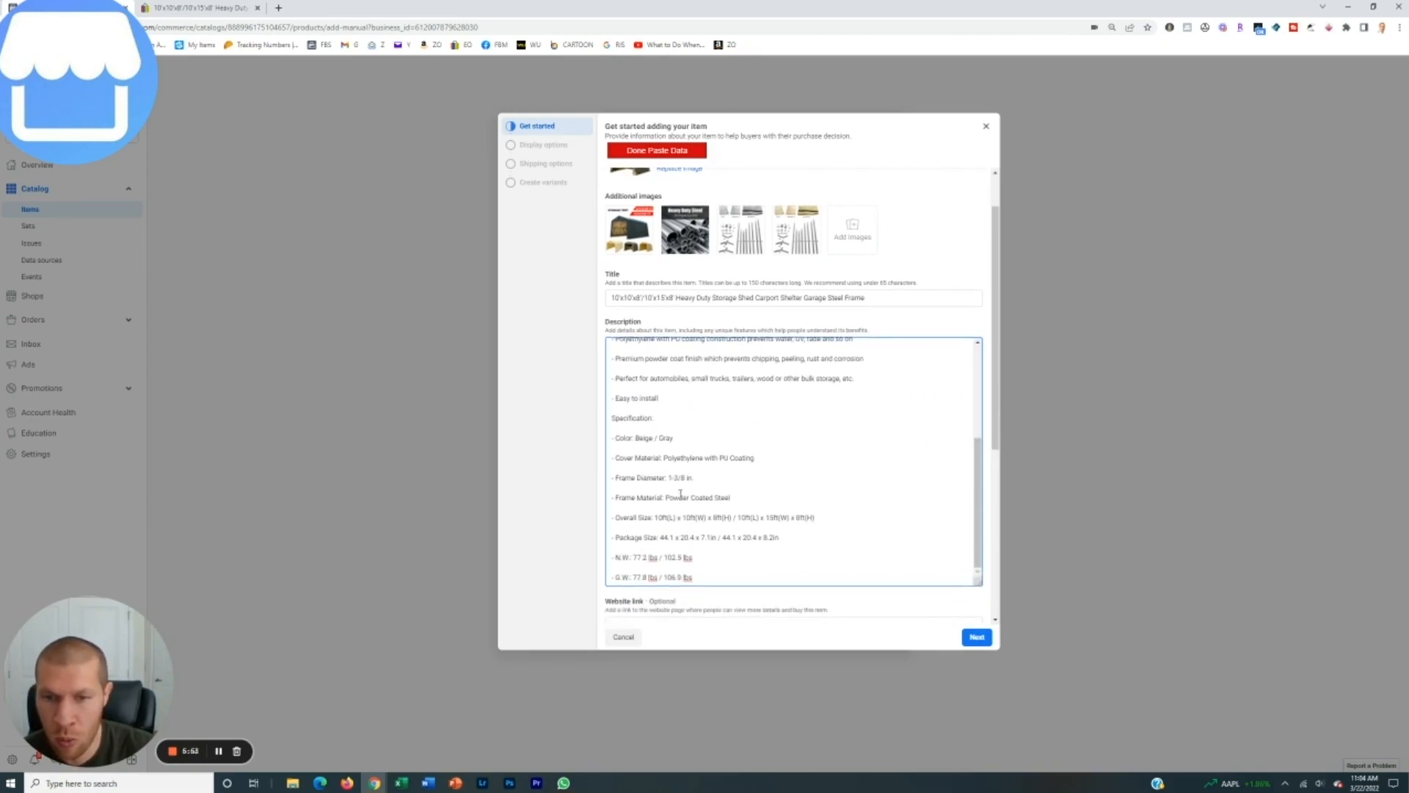
scroll(662, 463, "up", 3)
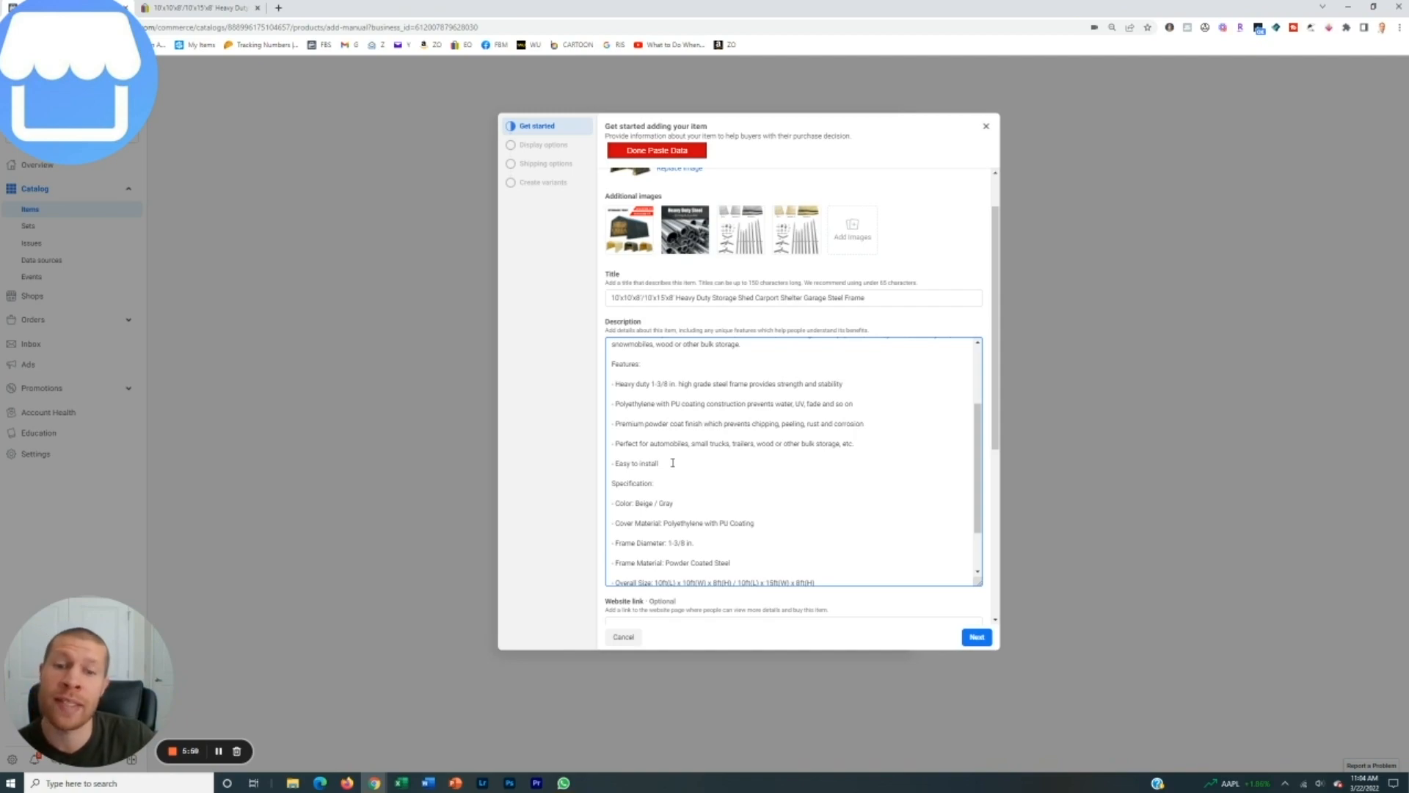
scroll(674, 462, "up", 5)
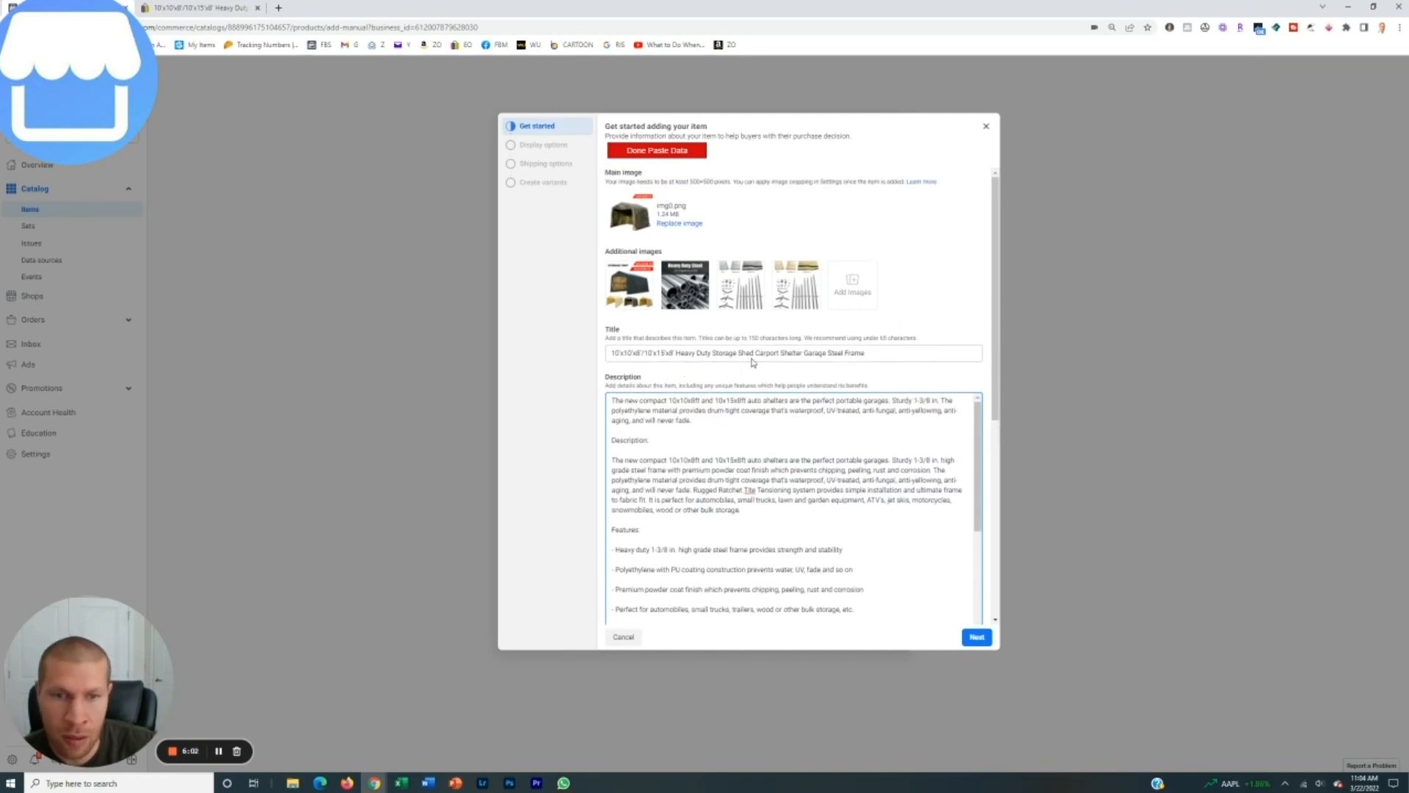
left_click(886, 356)
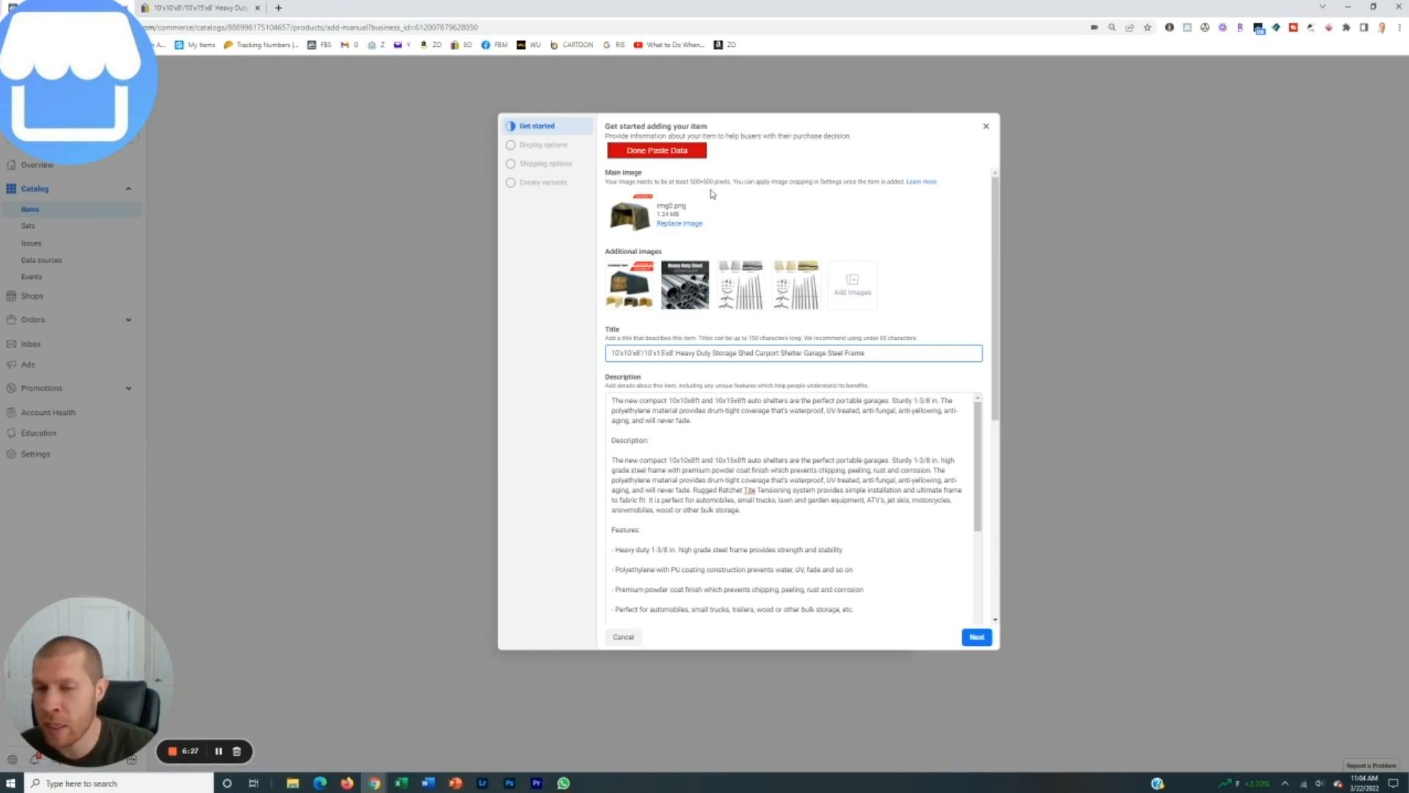
Step: Remove the sale pricing from the shed item and set its condition to New
scroll(794, 426, "down", 2)
scroll(794, 426, "down", 5)
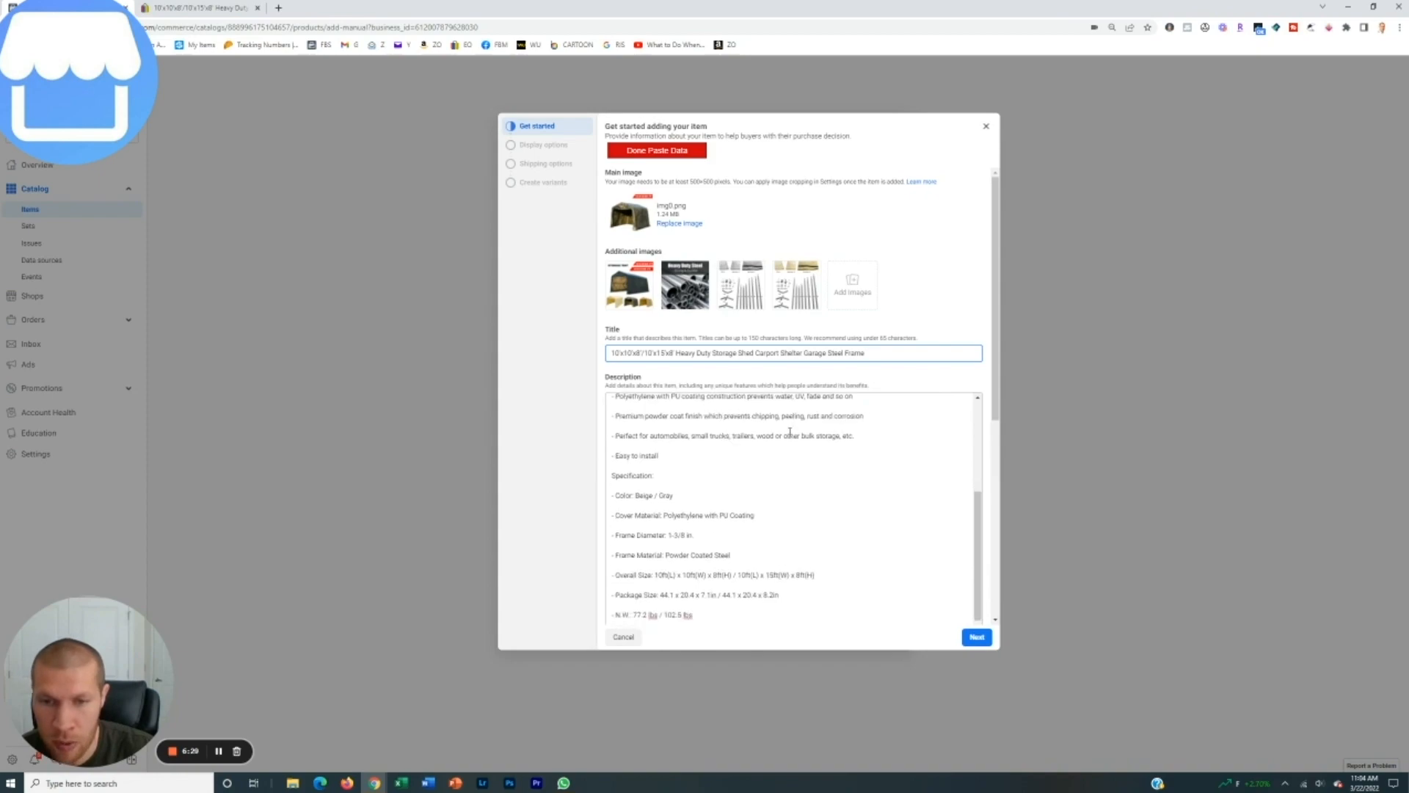
scroll(830, 429, "down", 2)
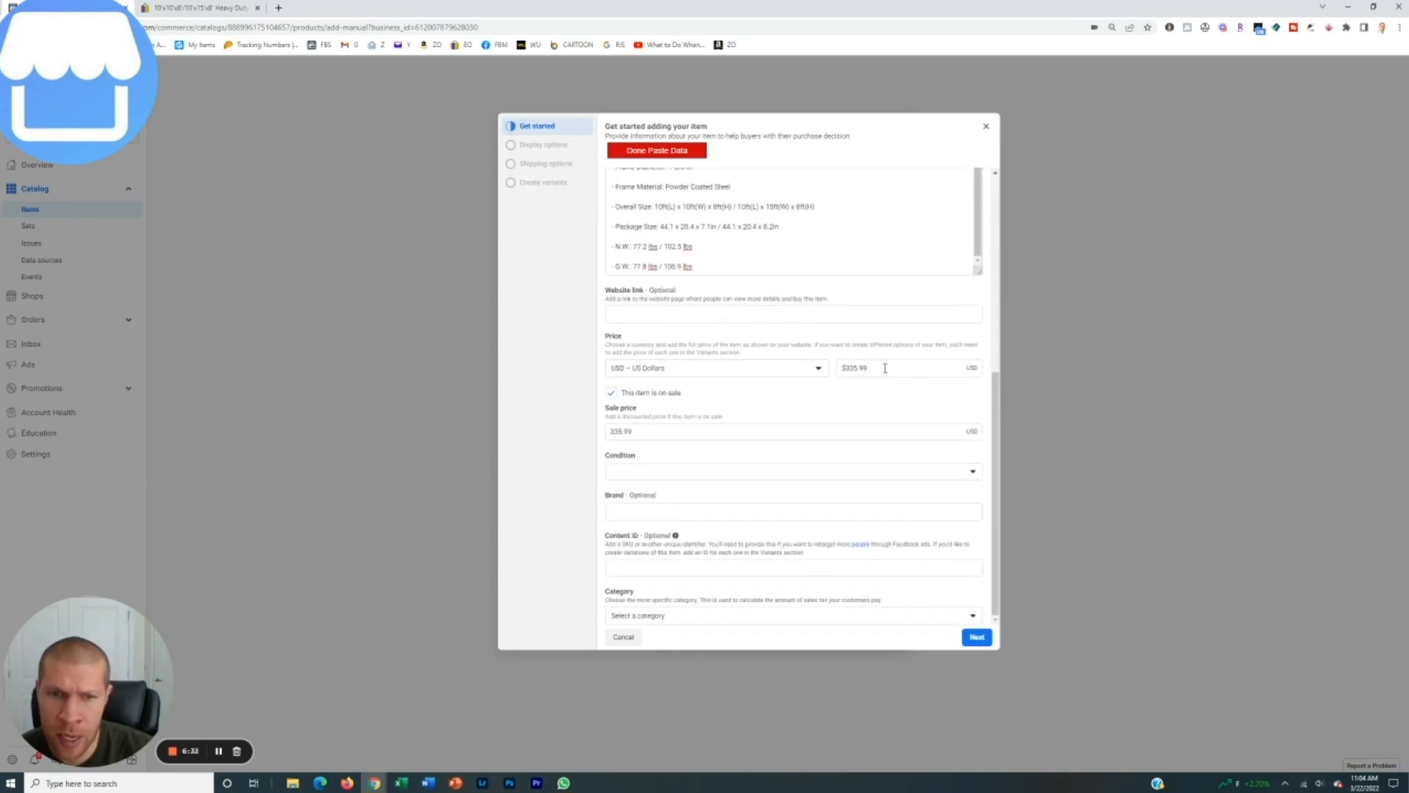
left_click(646, 394)
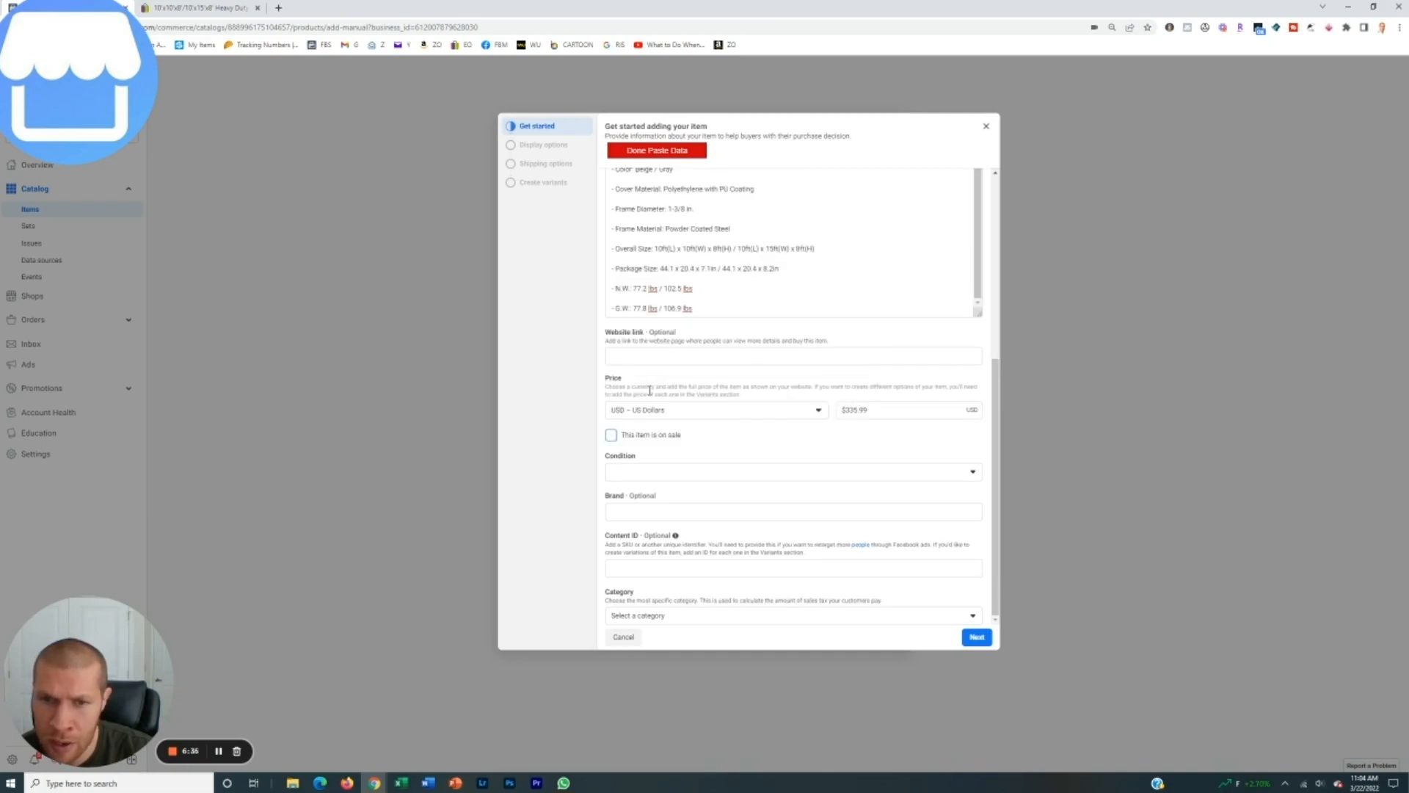
left_click(714, 472)
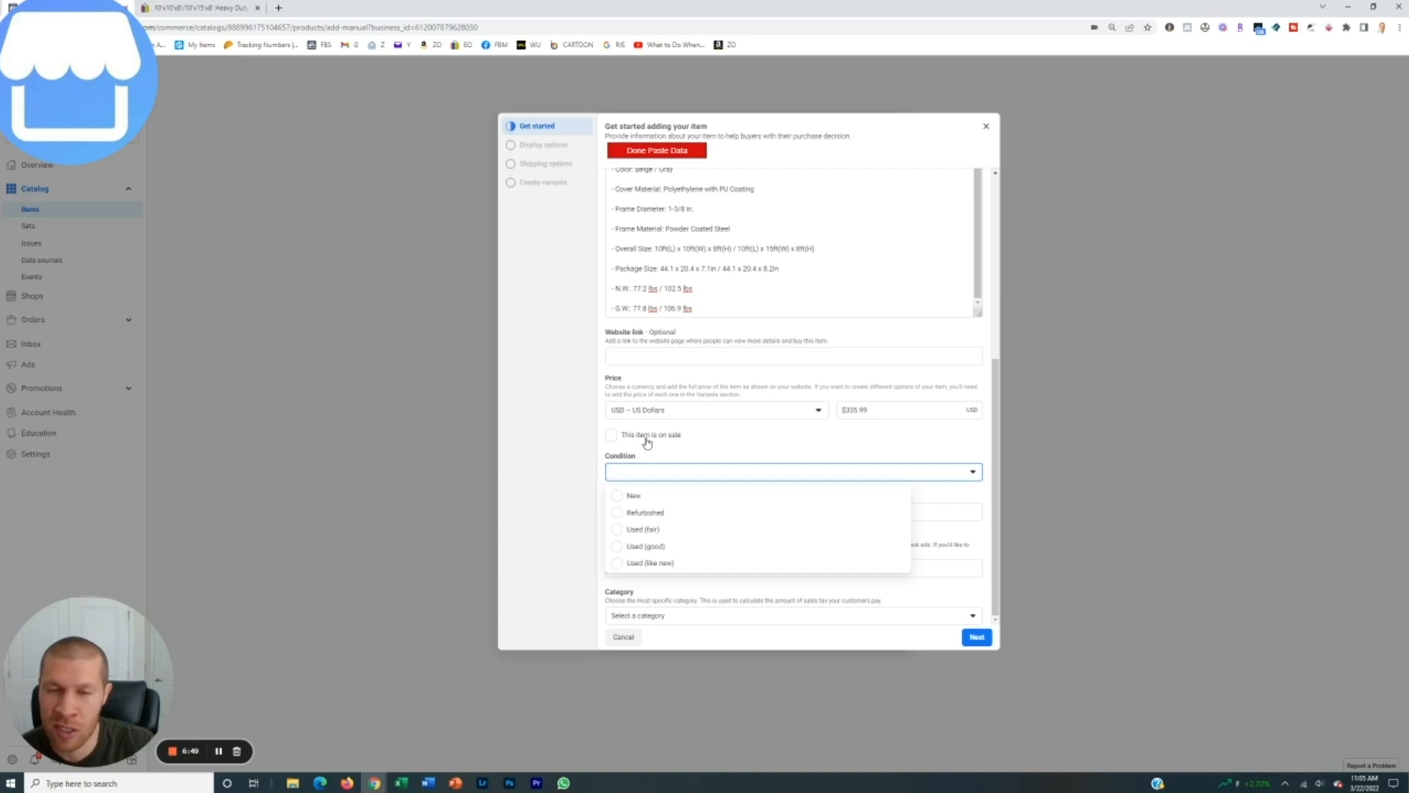
left_click(629, 496)
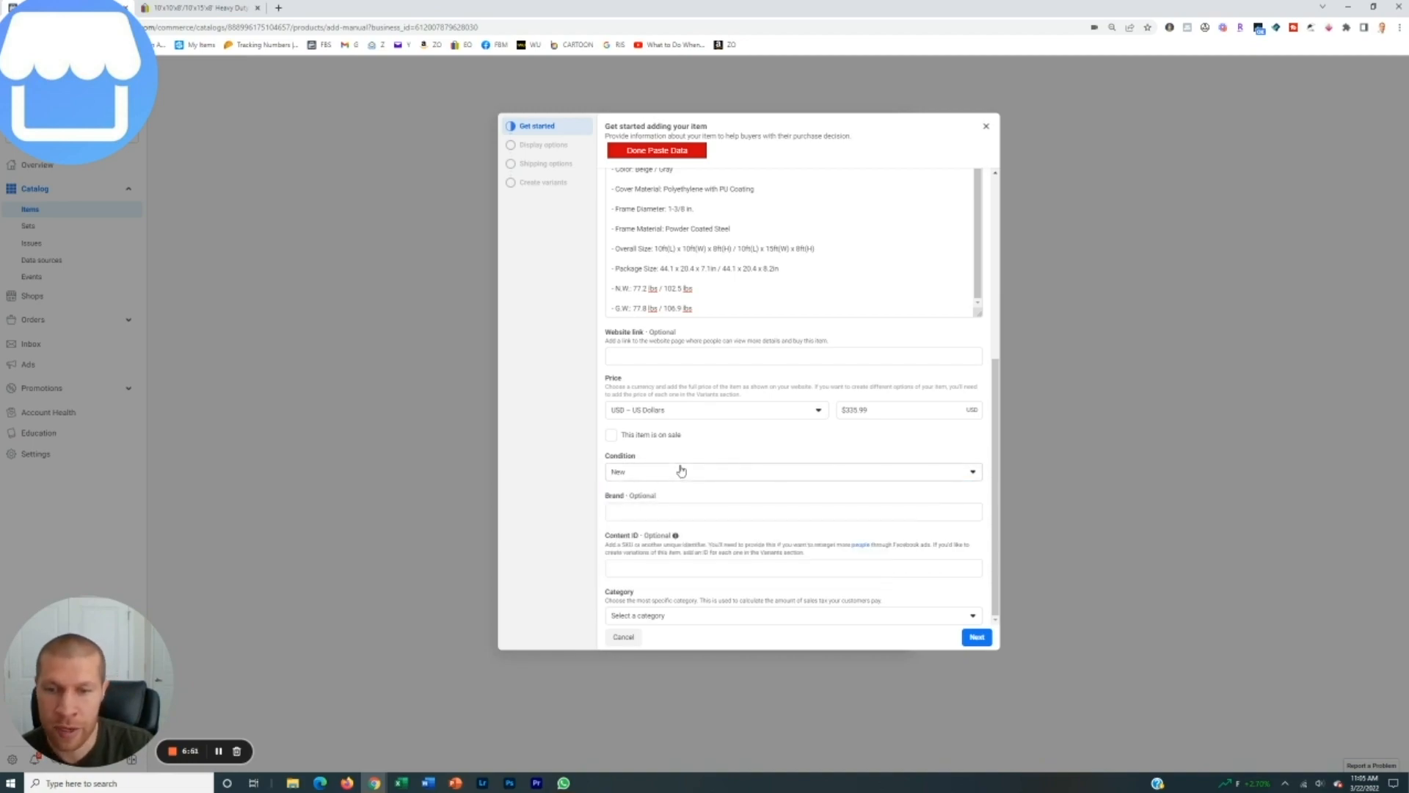
Step: Search the categories for "tent" and assign Tents, Tarps & Shelves under Patio & Garden > Gardening Supplies > Hydroponics & Seed Starting
left_click(690, 617)
type("ten")
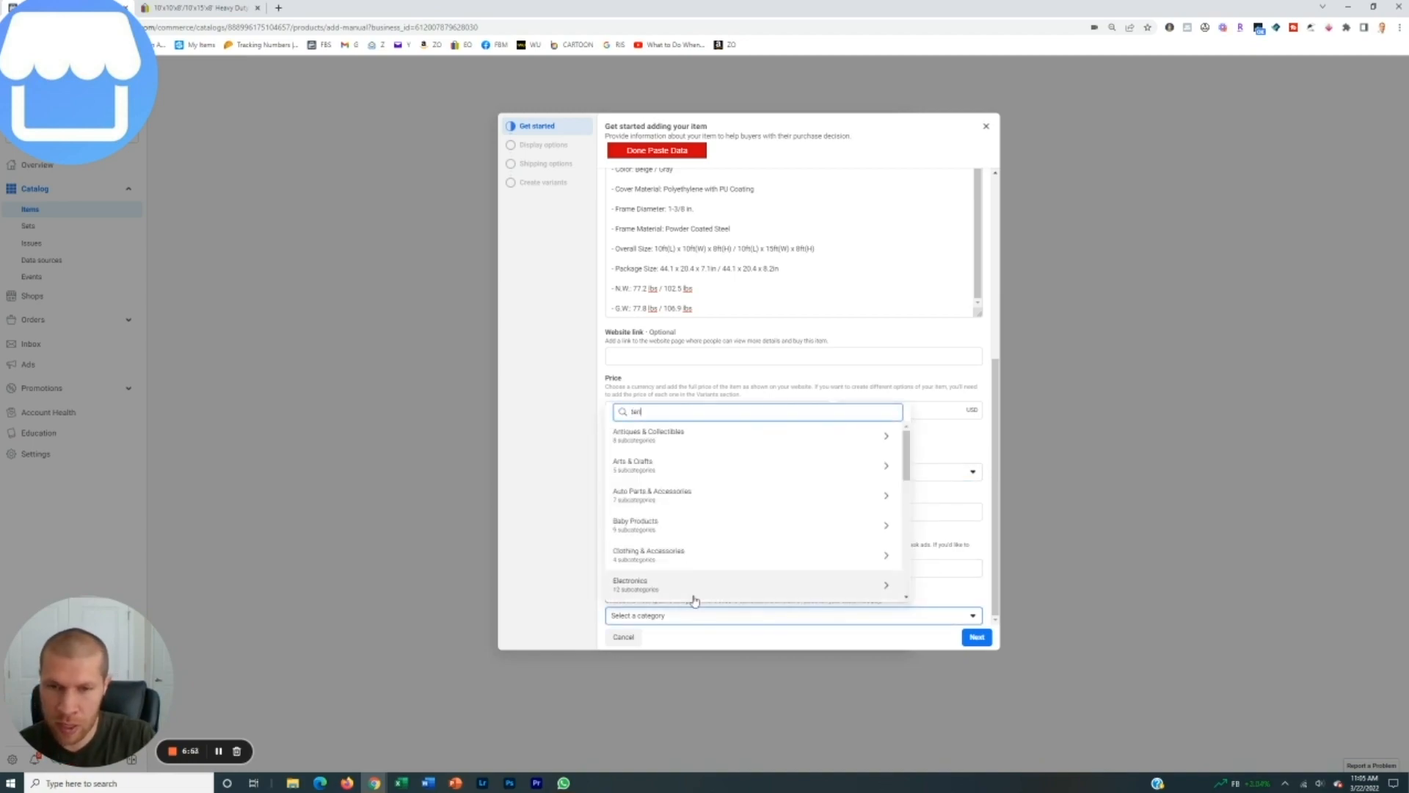
type("t")
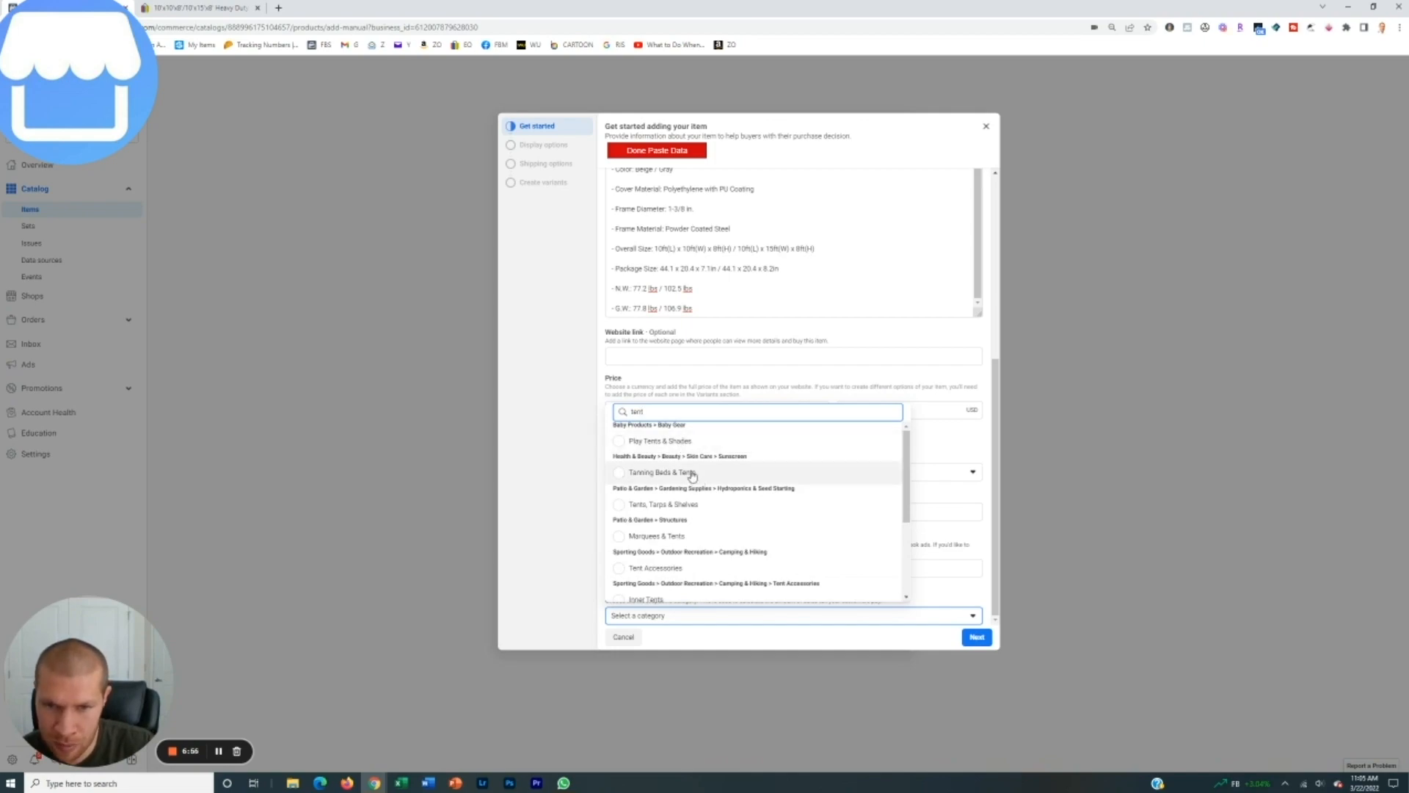
left_click(690, 507)
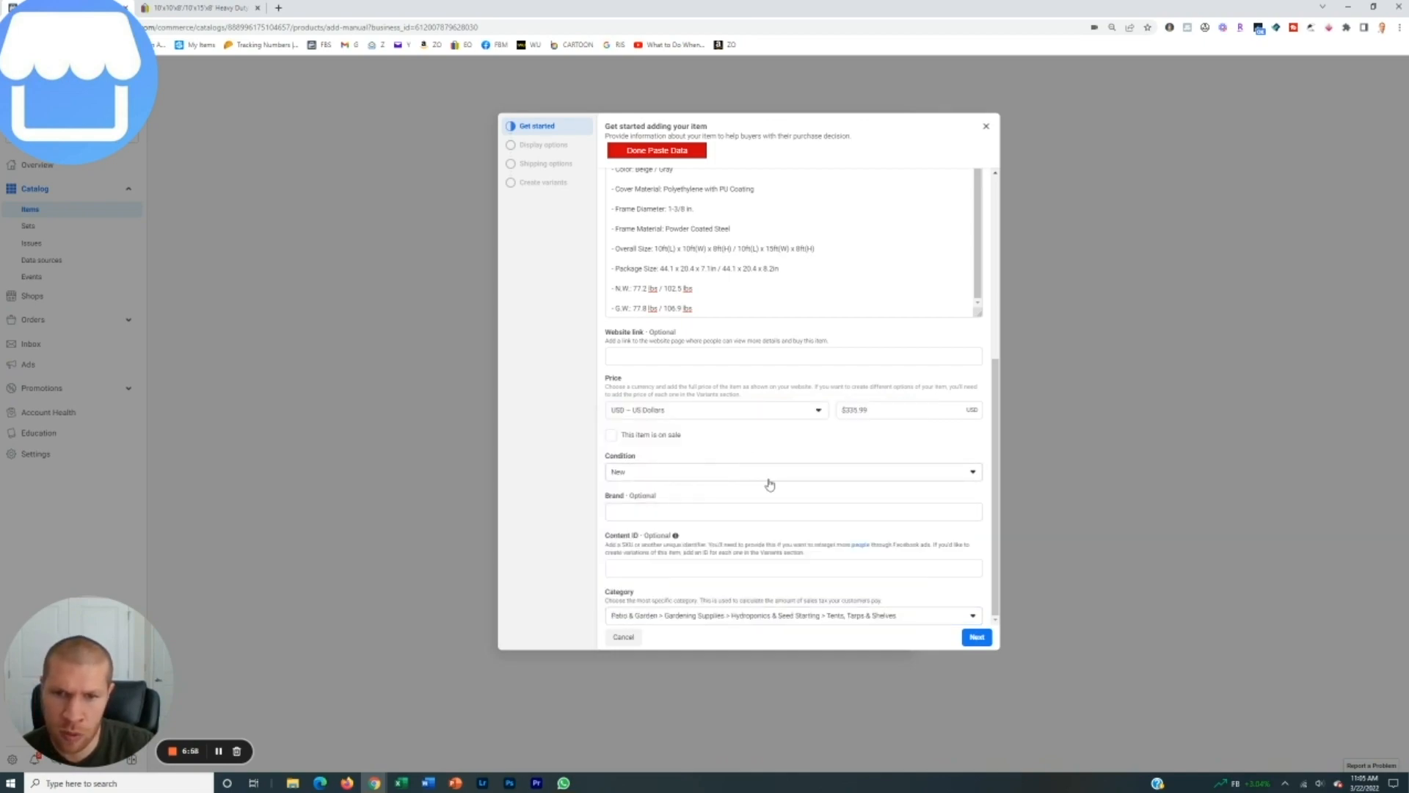
Step: Proceed through the display options and standard shipping, and finish adding the shed item to the catalog without variants
left_click(976, 637)
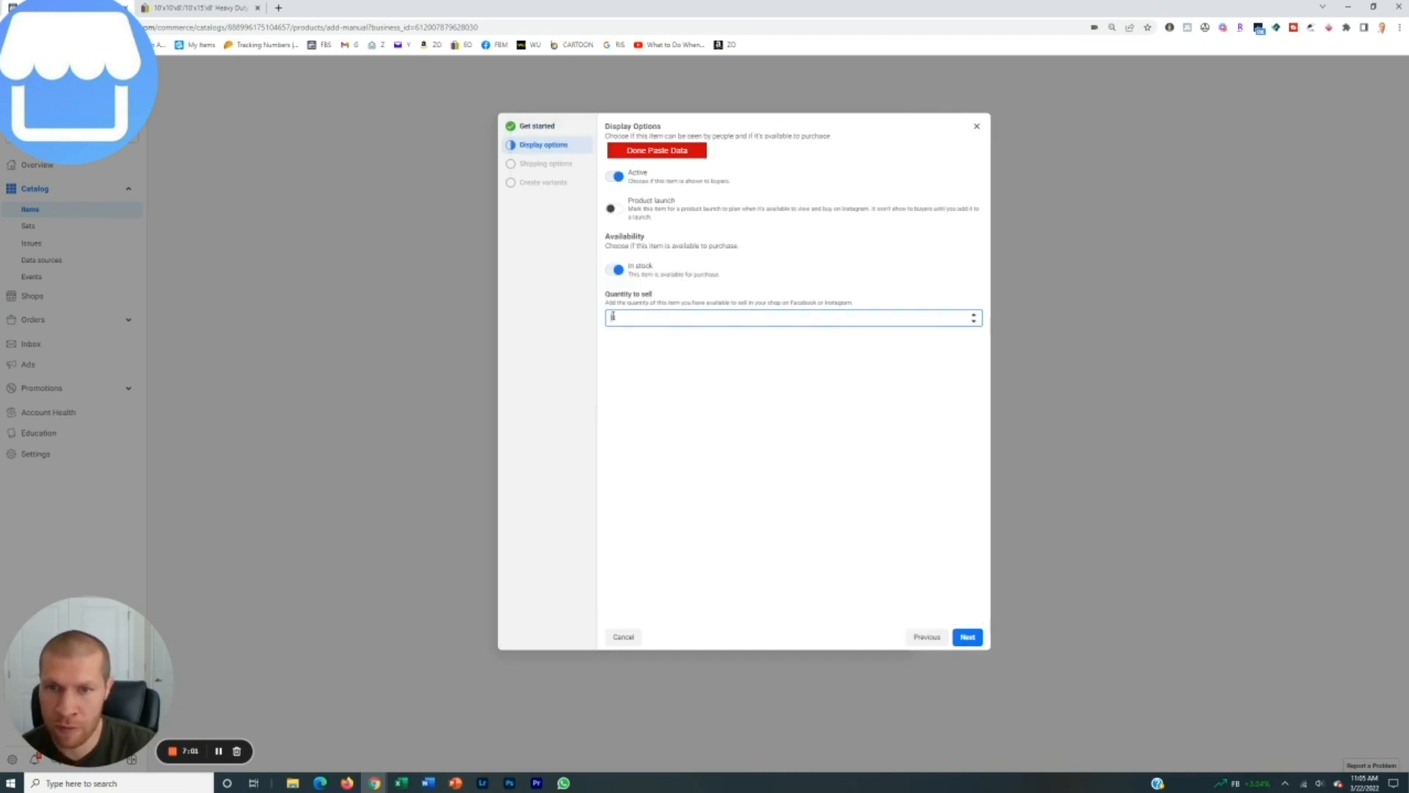
left_click(969, 637)
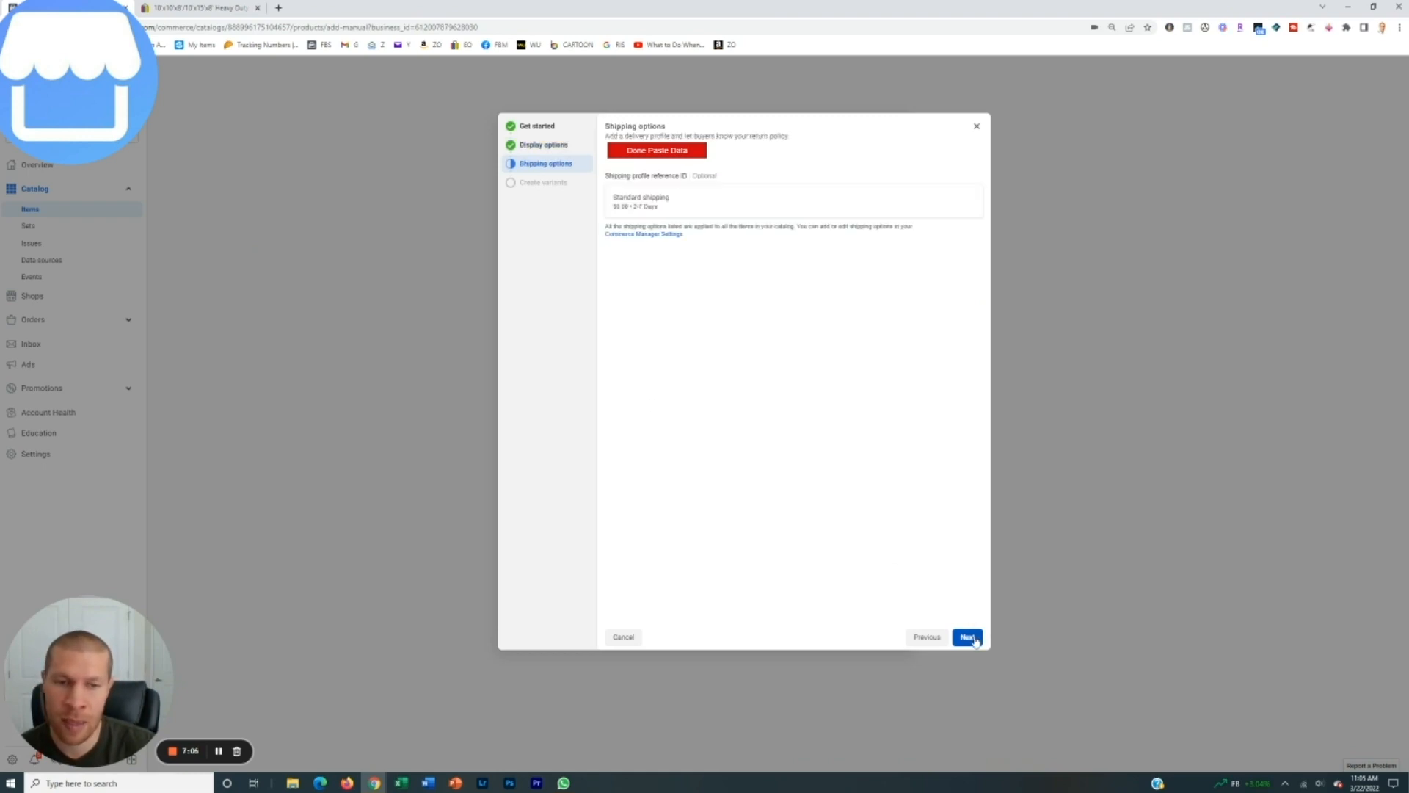
left_click(969, 637)
left_click(966, 637)
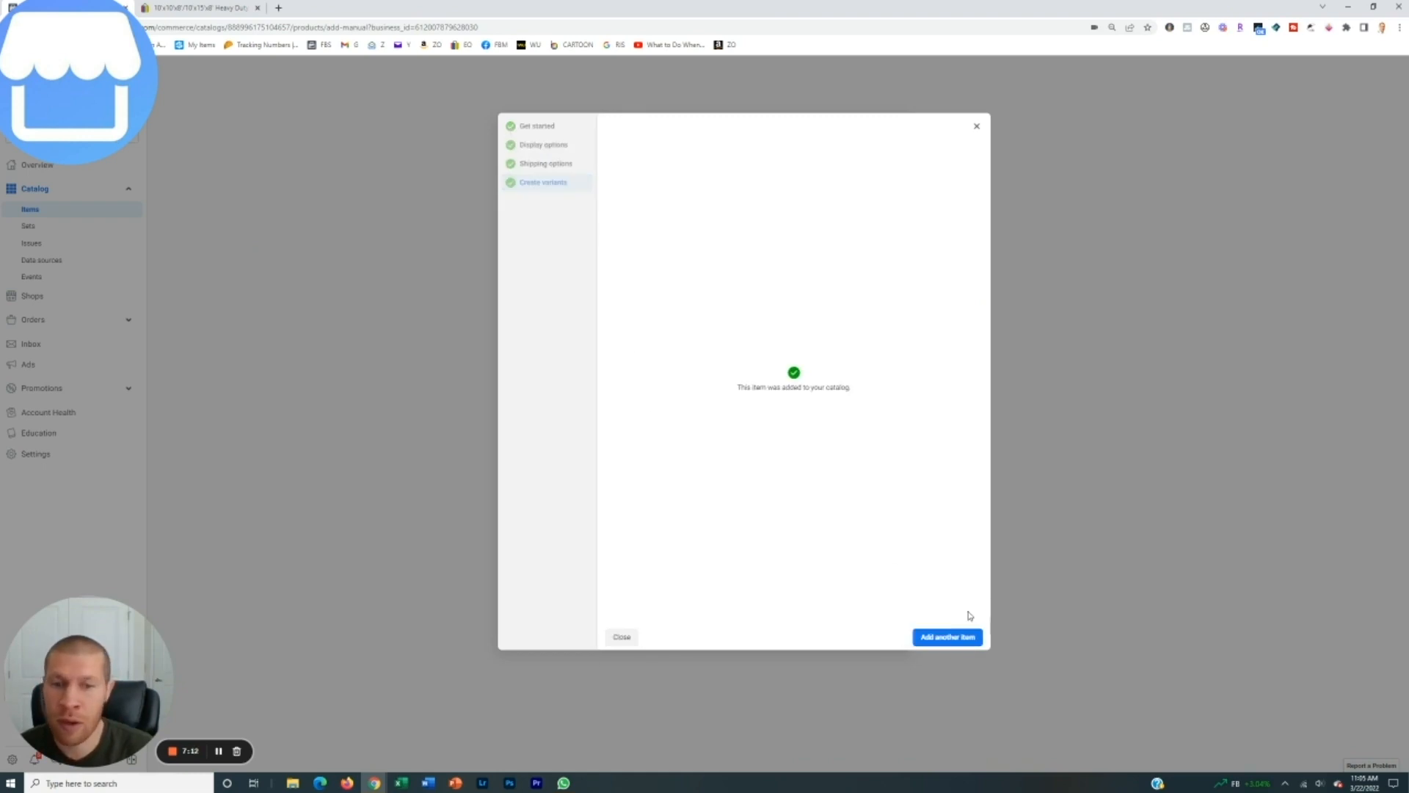